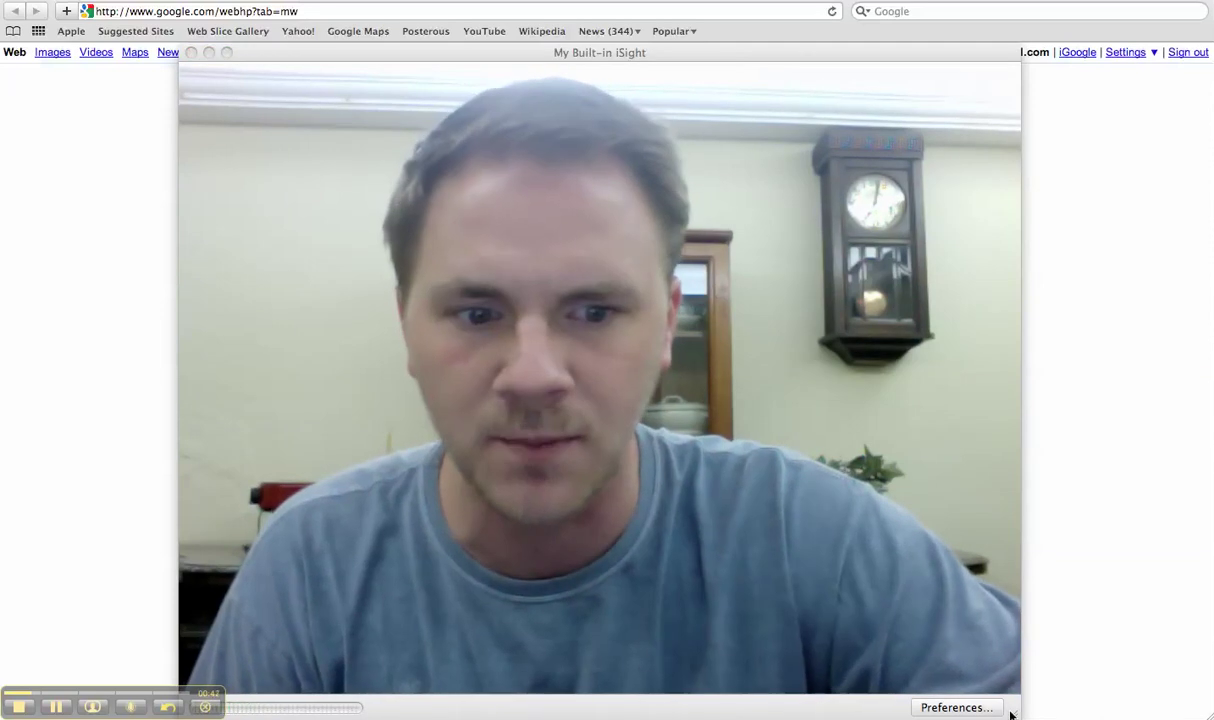
- Shrink the Photo Booth preview window and move it off the Google search box
{"action": "left_click_drag", "start_coordinate": [1010, 714], "coordinate": [417, 415]}
{"action": "left_click_drag", "start_coordinate": [303, 52], "coordinate": [151, 50]}
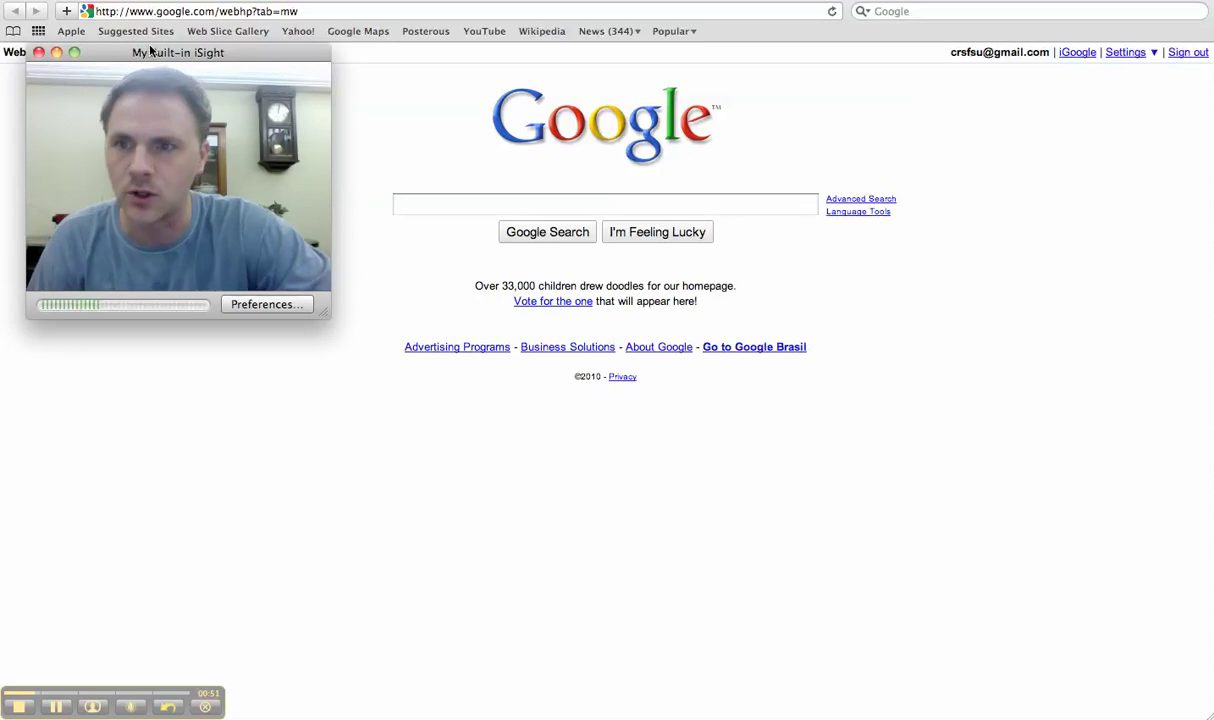
- Search Google for 'labs', open the Google Labs result, and go to Gmail Labs
{"action": "left_click", "coordinate": [521, 205]}
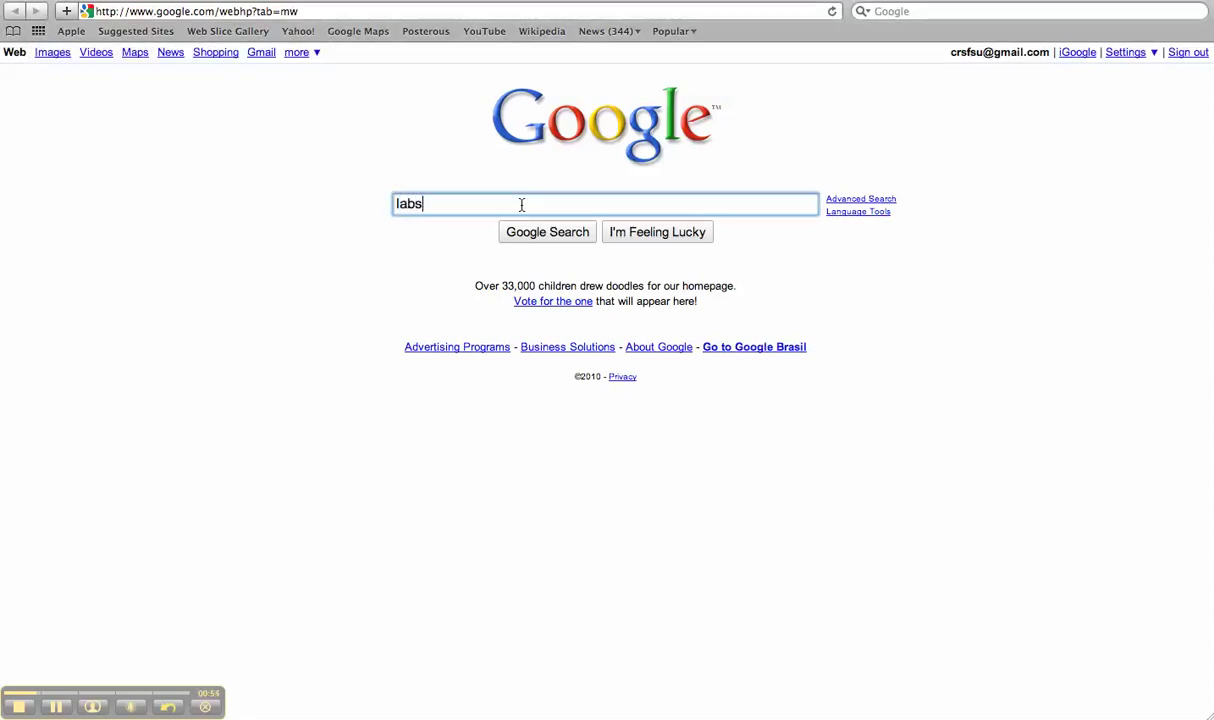
{"action": "key", "text": "Return"}
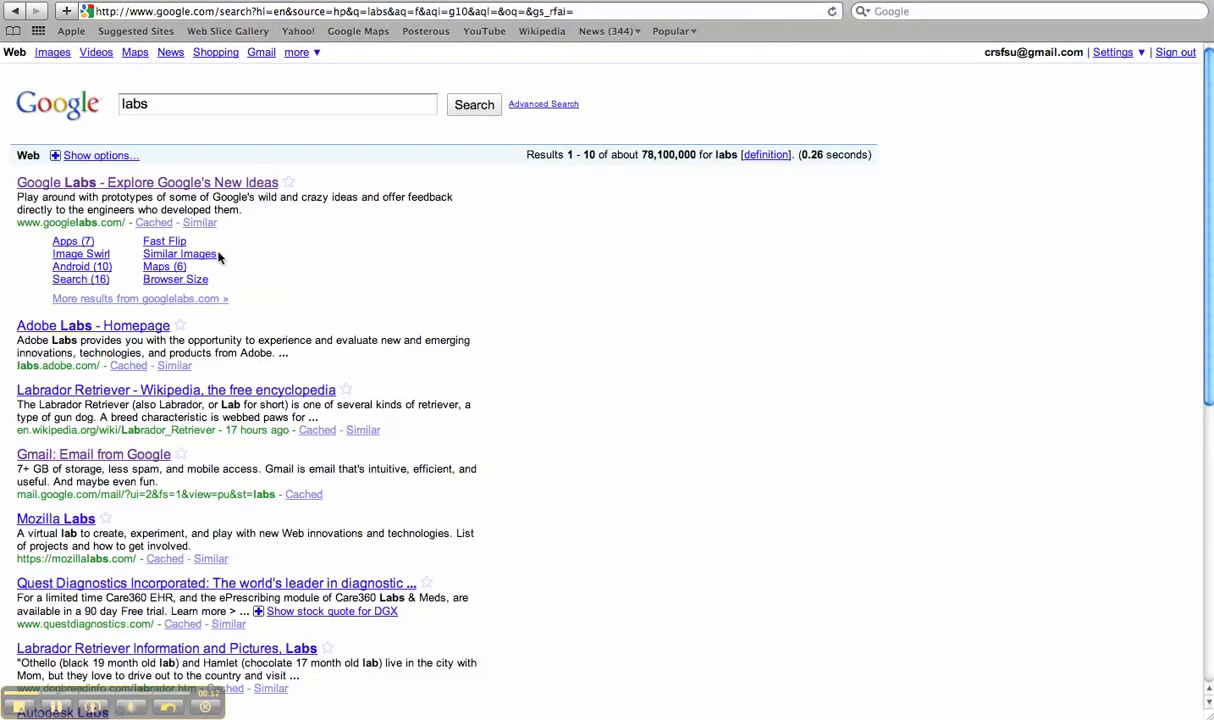
{"action": "left_click", "coordinate": [190, 180]}
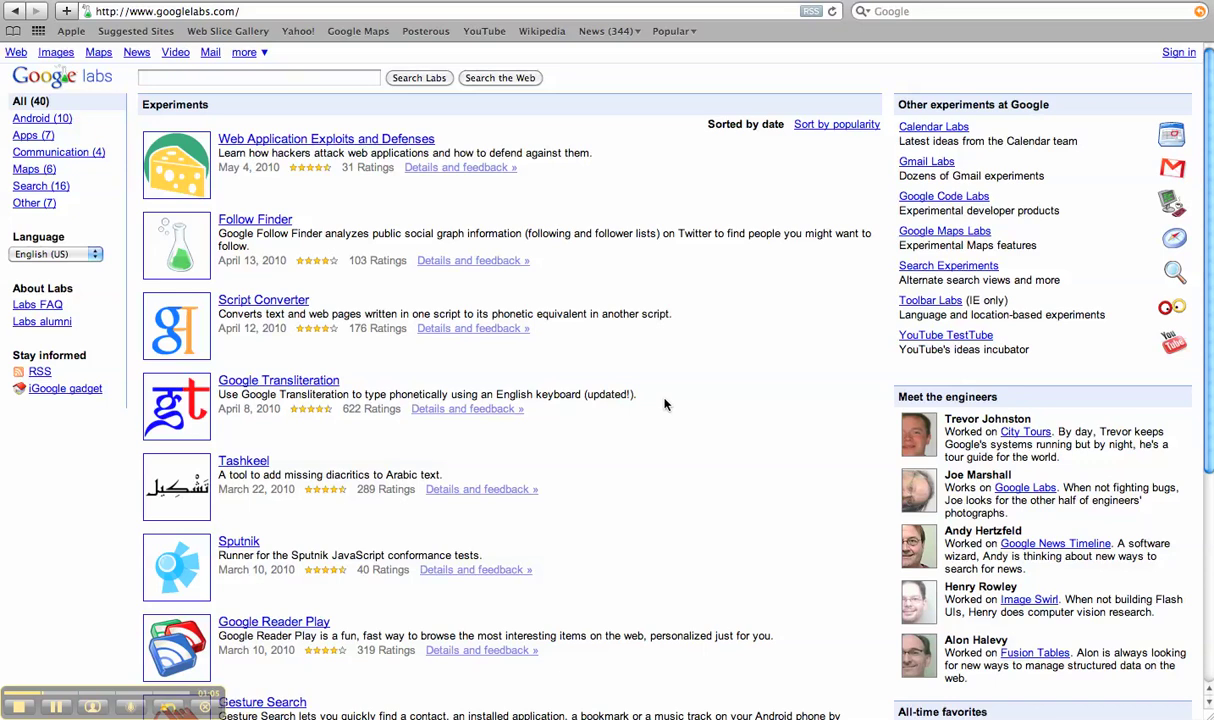
{"action": "scroll", "coordinate": [571, 360], "scroll_direction": "down", "scroll_amount": 3}
{"action": "scroll", "coordinate": [571, 360], "scroll_direction": "up", "scroll_amount": 3}
{"action": "left_click", "coordinate": [938, 162]}
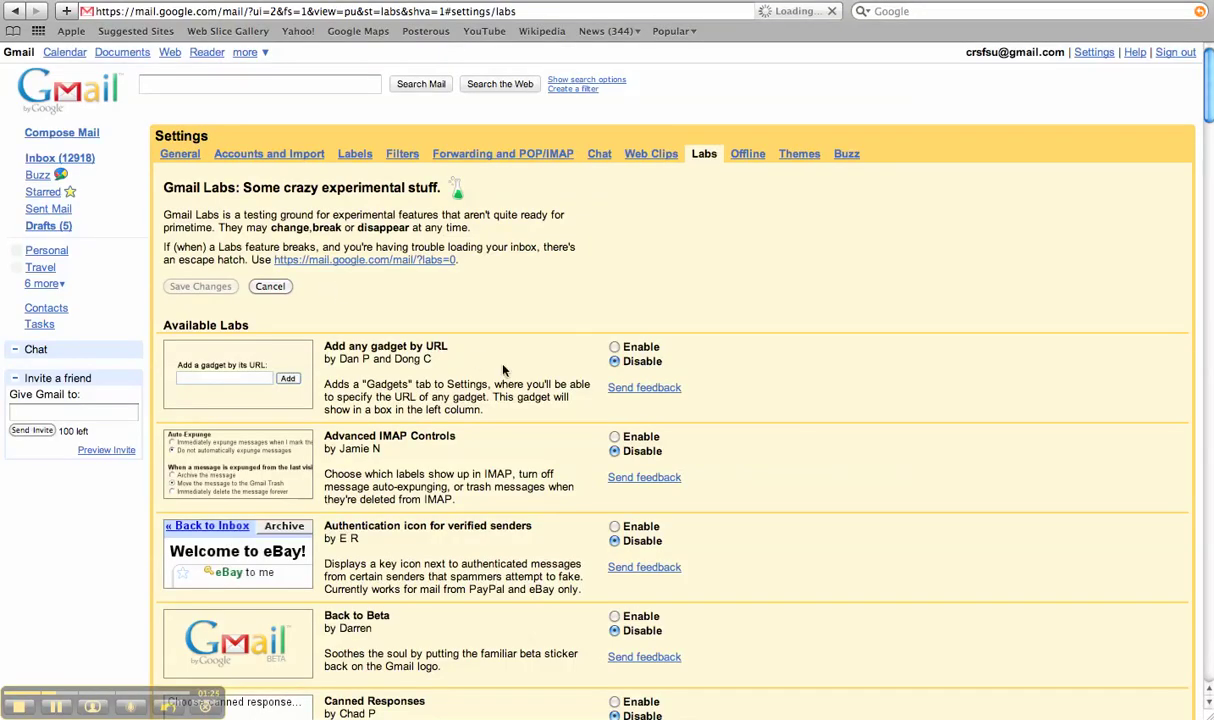
- Browse down the Gmail Labs list and zoom the page in for readability
{"action": "scroll", "coordinate": [503, 370], "scroll_direction": "down", "scroll_amount": 4}
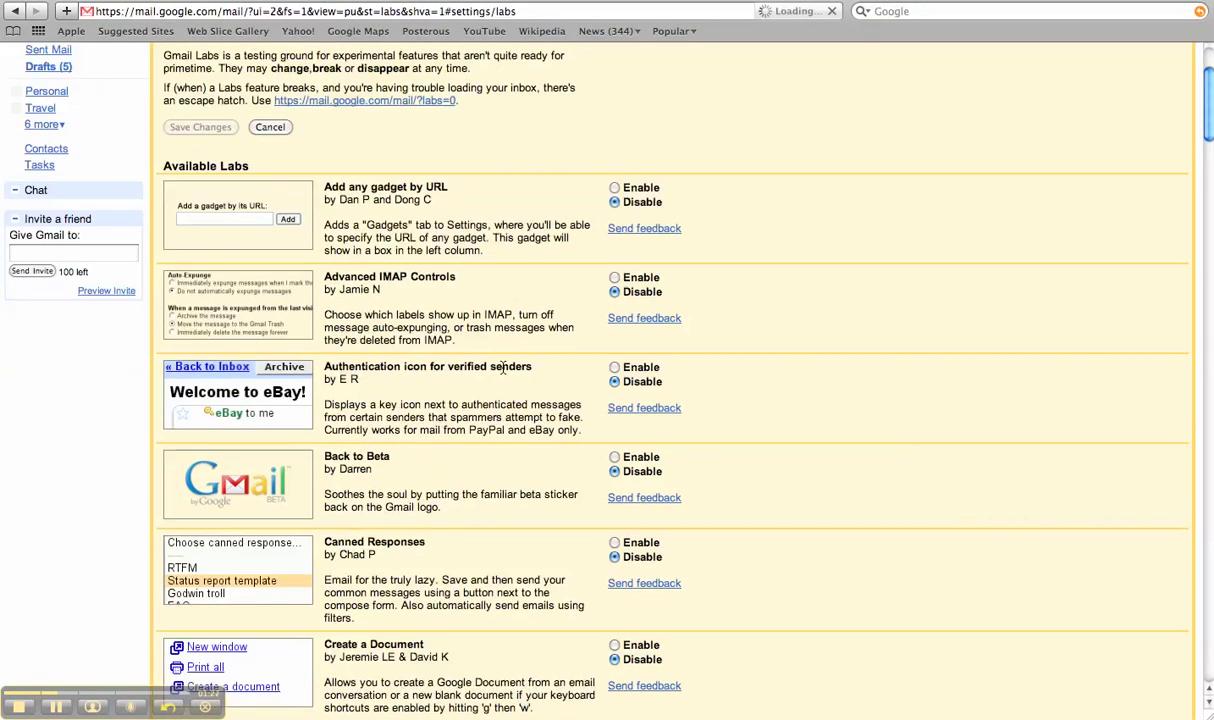
{"action": "scroll", "coordinate": [470, 380], "scroll_direction": "down", "scroll_amount": 8}
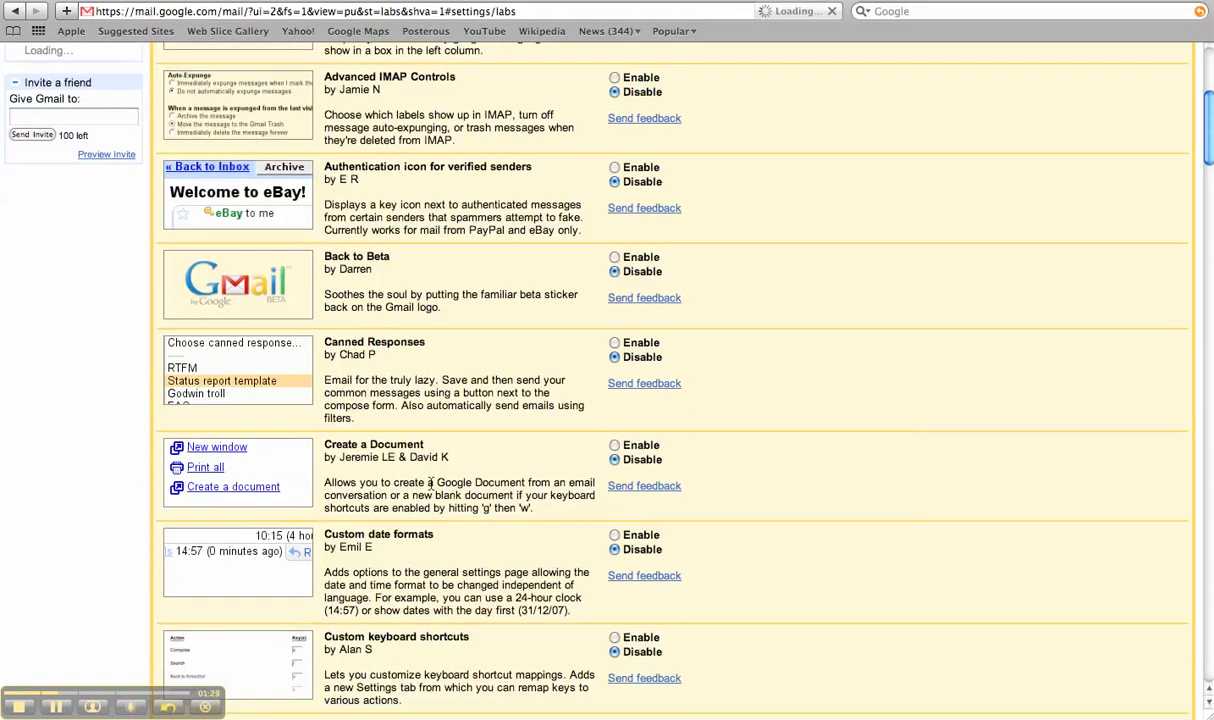
{"action": "scroll", "coordinate": [432, 486], "scroll_direction": "down", "scroll_amount": 20}
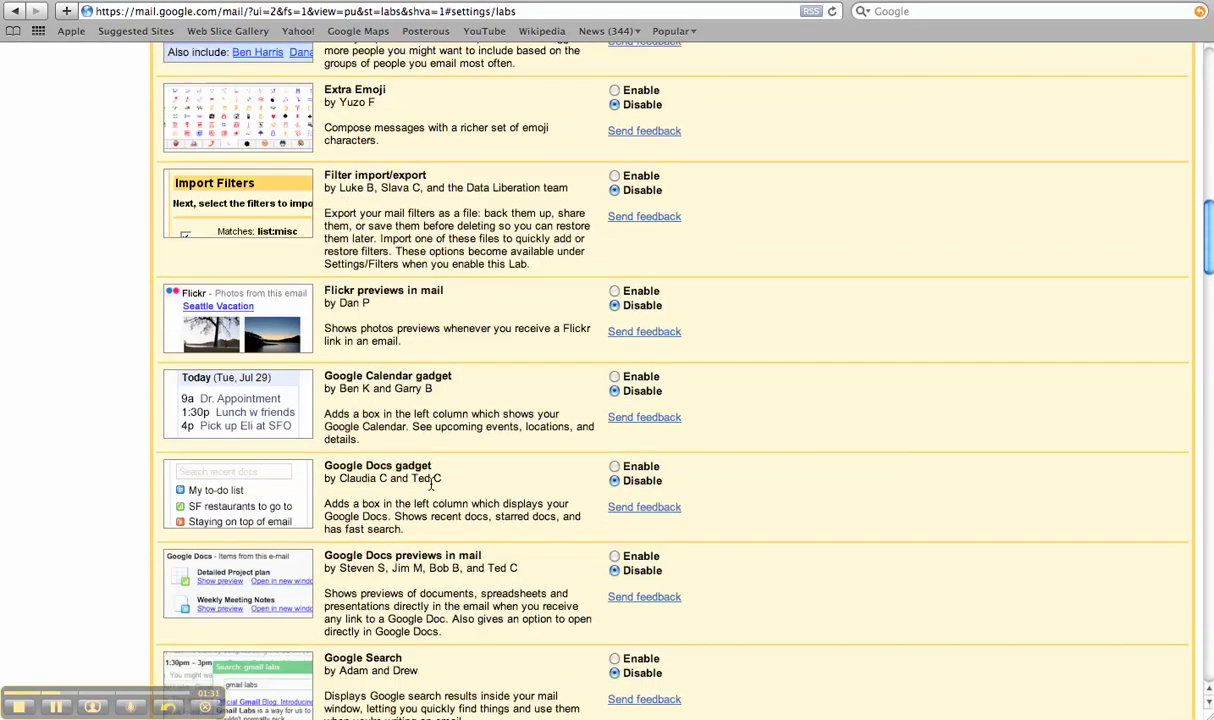
{"action": "scroll", "coordinate": [431, 484], "scroll_direction": "down", "scroll_amount": 15}
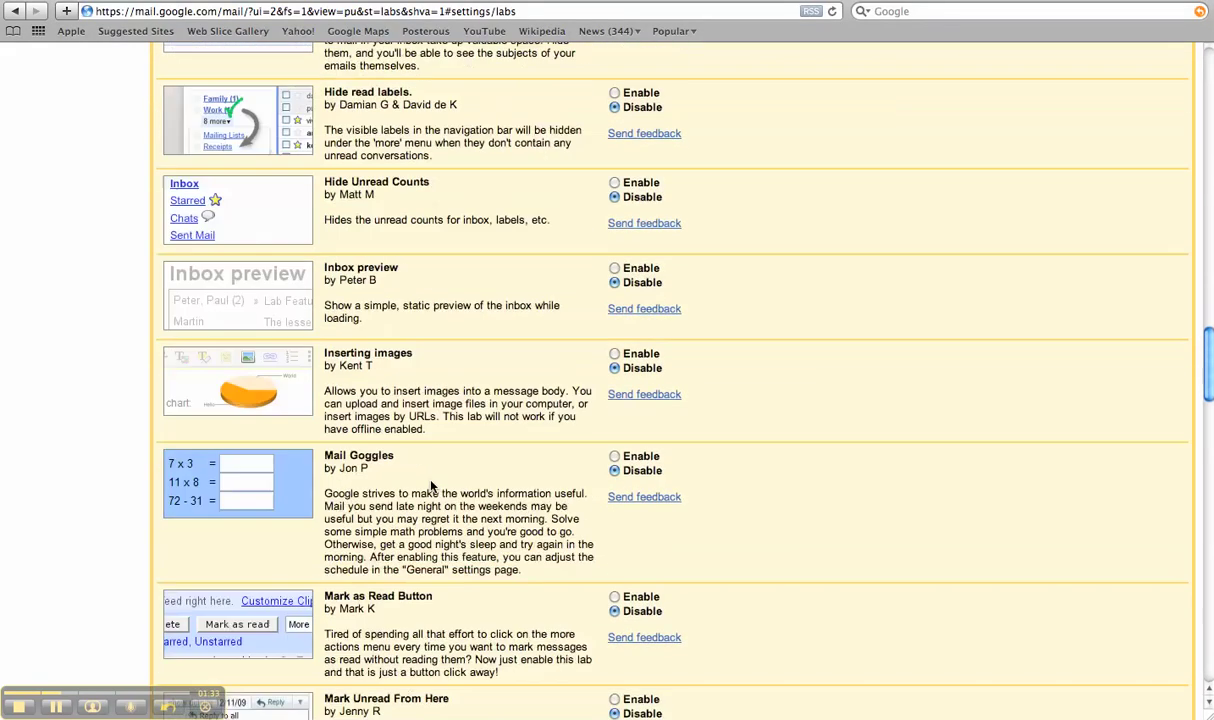
{"action": "scroll", "coordinate": [431, 484], "scroll_direction": "down", "scroll_amount": 7}
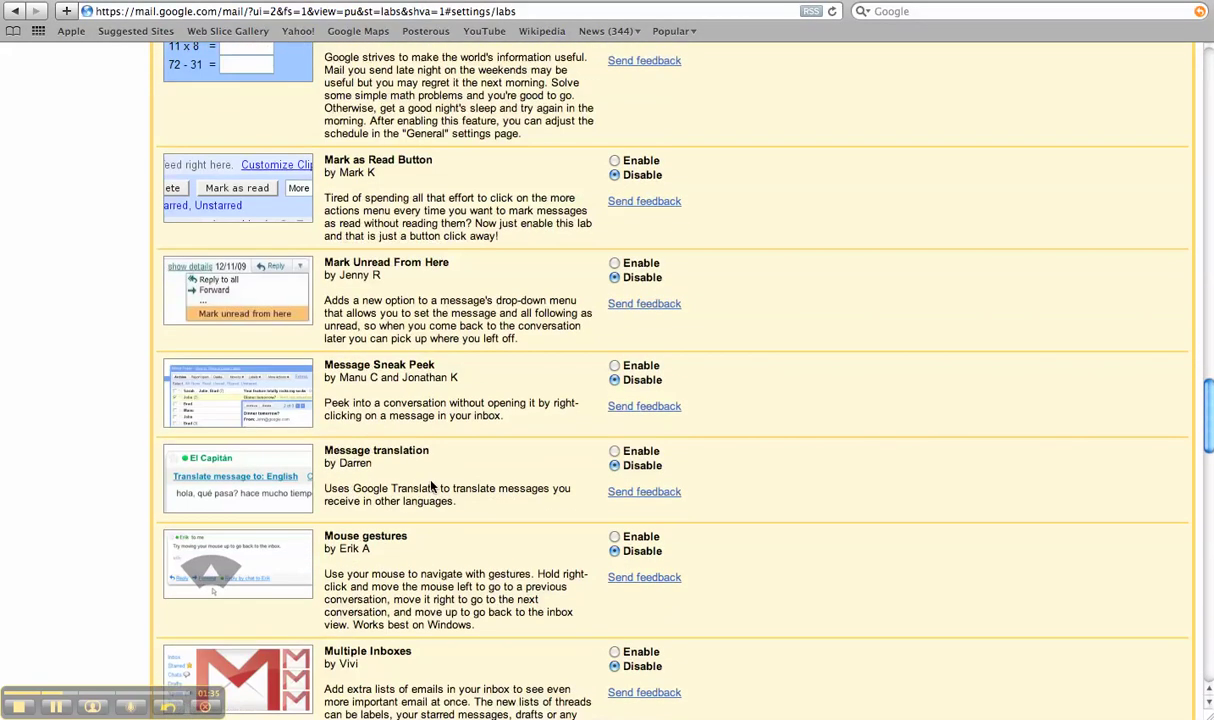
{"action": "scroll", "coordinate": [381, 377], "scroll_direction": "up", "scroll_amount": 18}
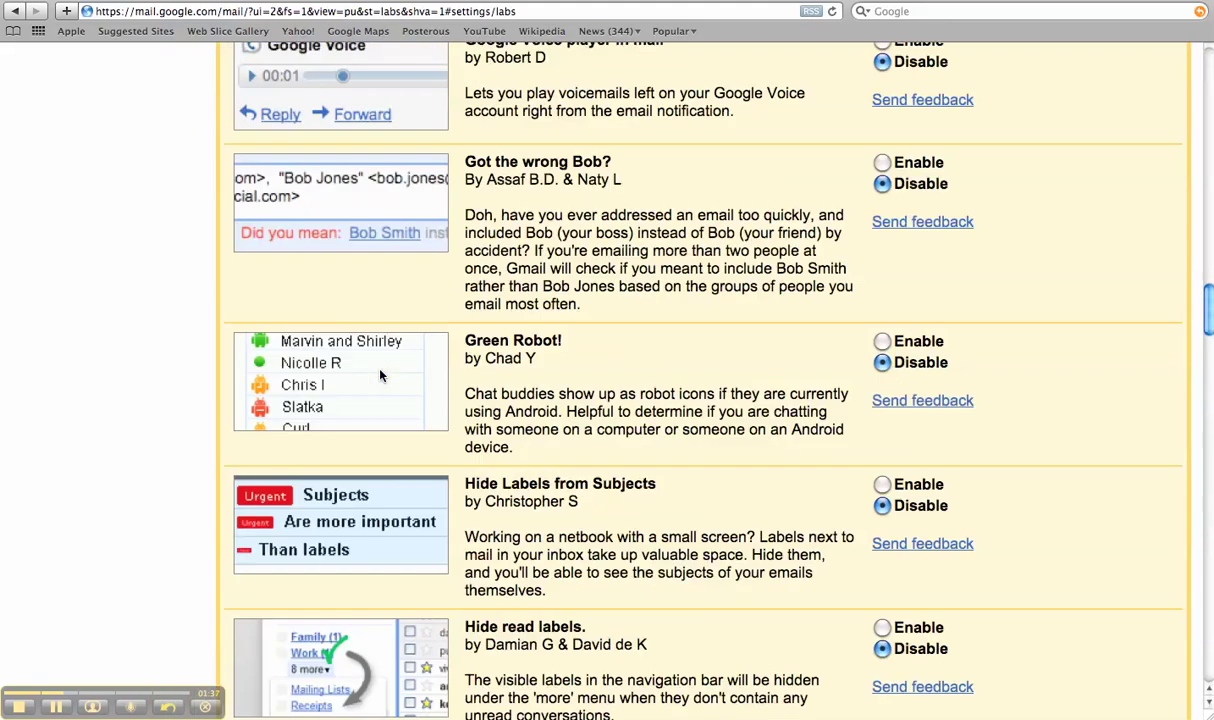
{"action": "key", "text": "super+plus"}
- Set the Message Sneak Peek lab to Enable
{"action": "scroll", "coordinate": [517, 449], "scroll_direction": "down", "scroll_amount": 17}
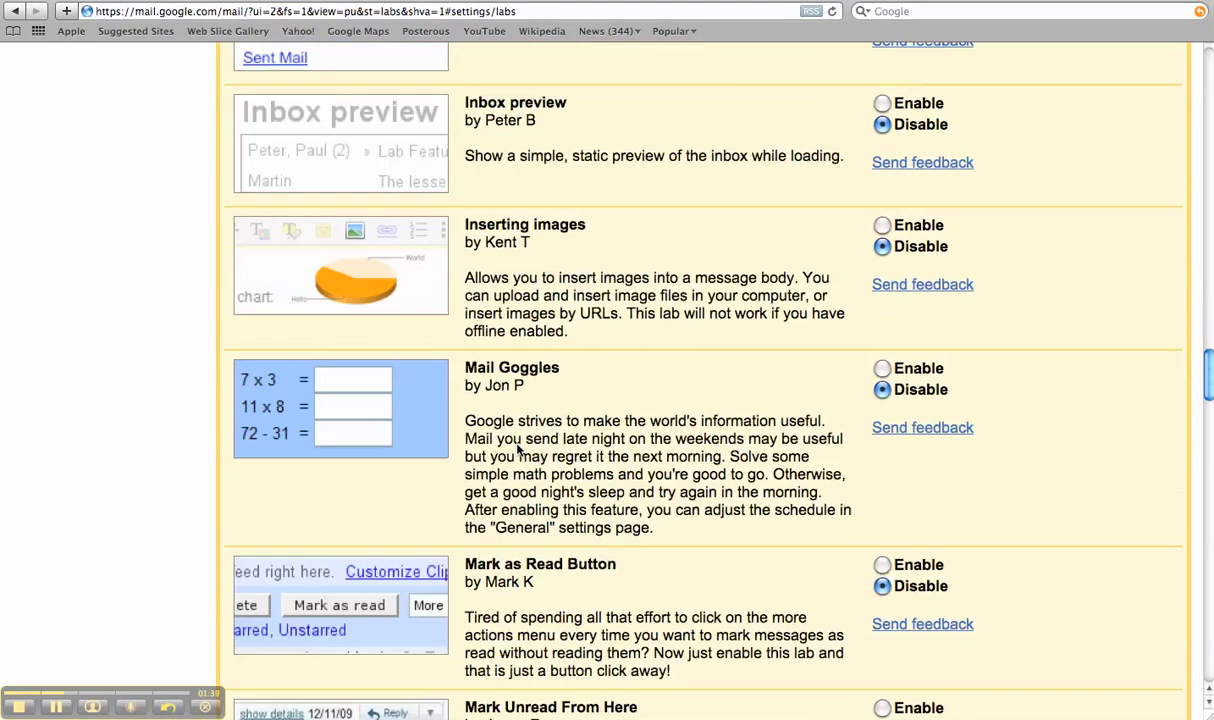
{"action": "scroll", "coordinate": [517, 449], "scroll_direction": "down", "scroll_amount": 6}
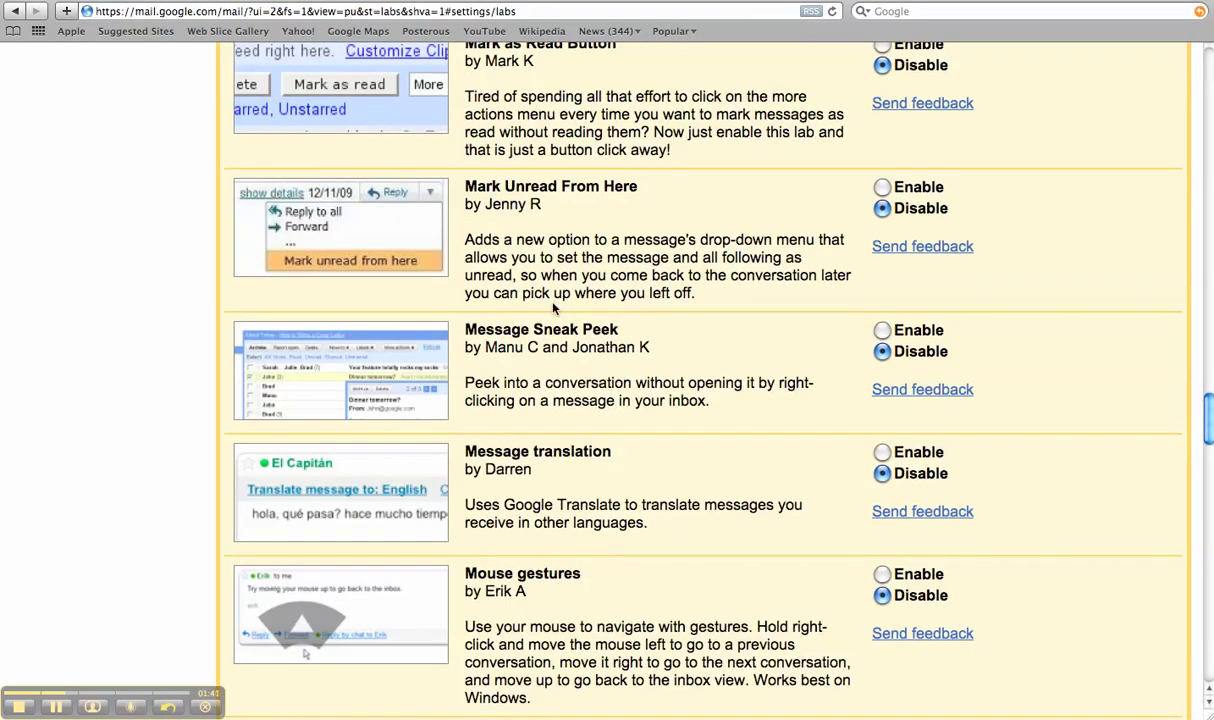
{"action": "triple_click", "coordinate": [548, 328]}
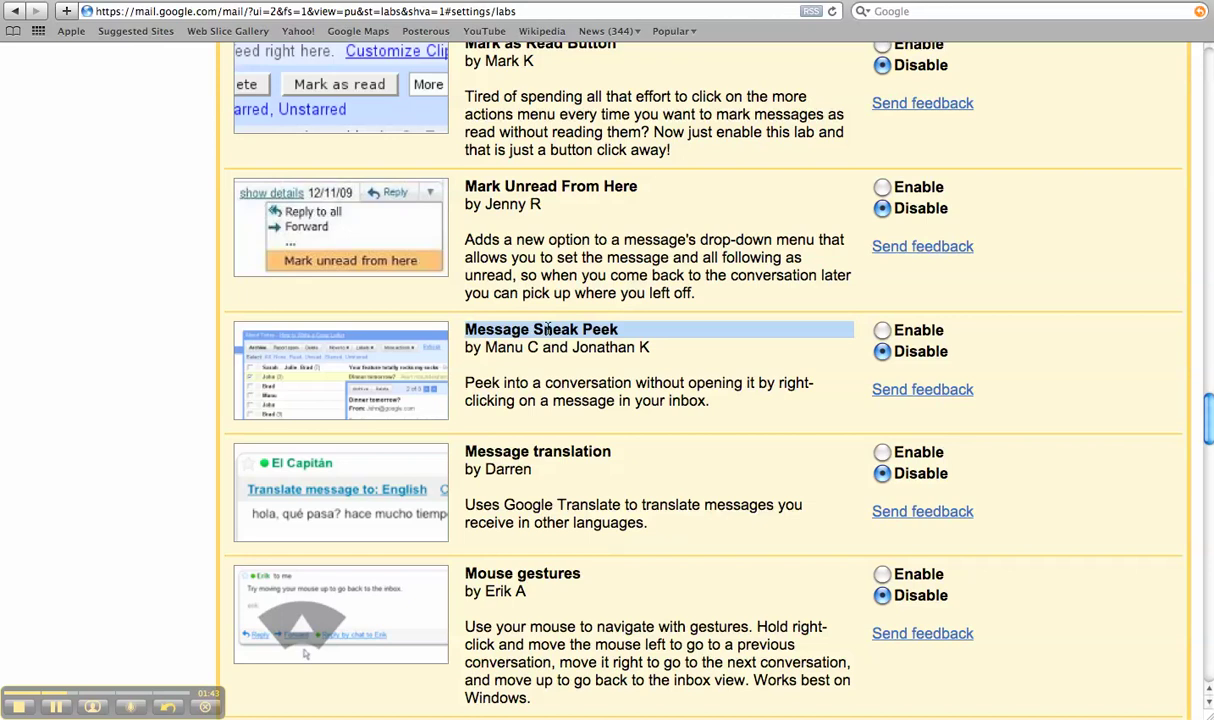
{"action": "left_click", "coordinate": [548, 328]}
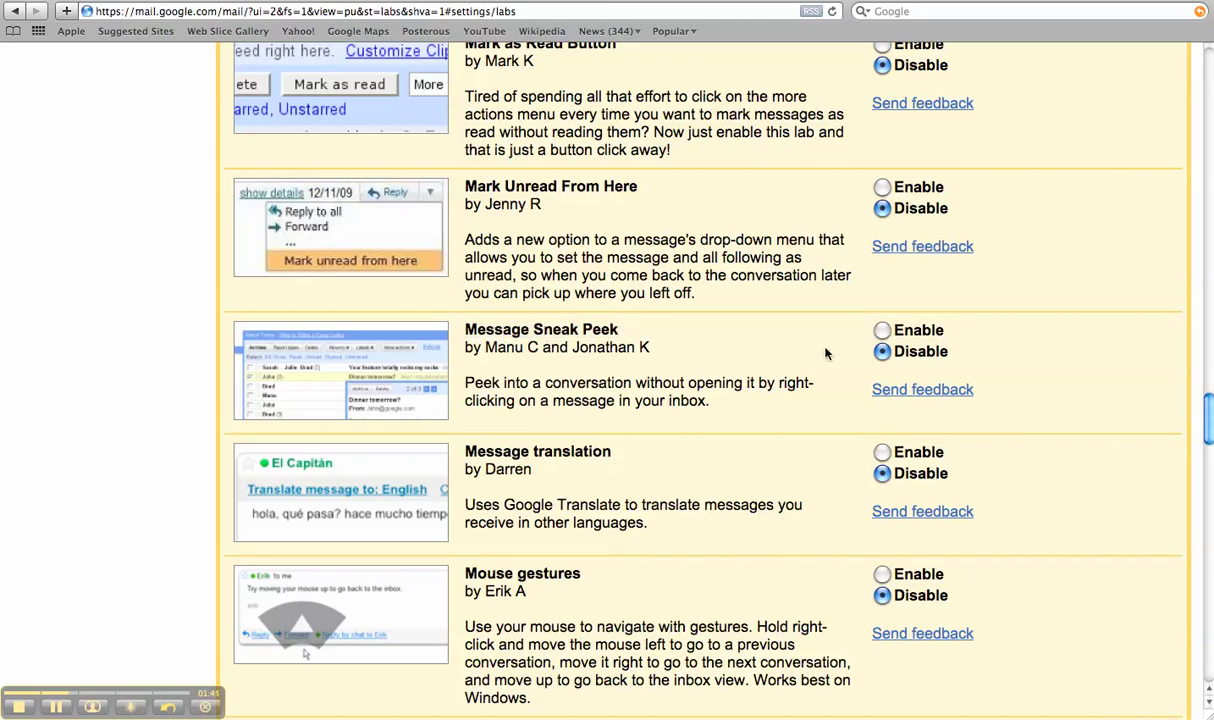
{"action": "left_click", "coordinate": [882, 330]}
{"action": "scroll", "coordinate": [576, 452], "scroll_direction": "up", "scroll_amount": 20}
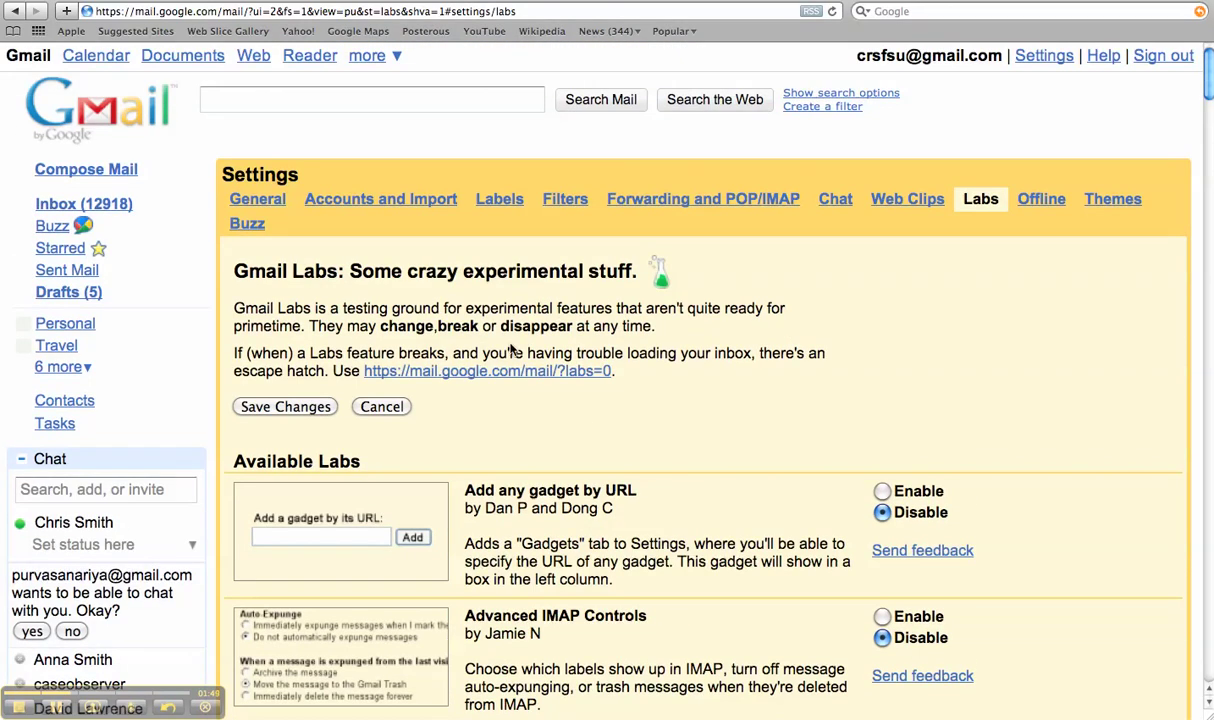
- Save the Labs changes so Message Sneak Peek is enabled, then return to the Inbox
{"action": "left_click", "coordinate": [265, 408]}
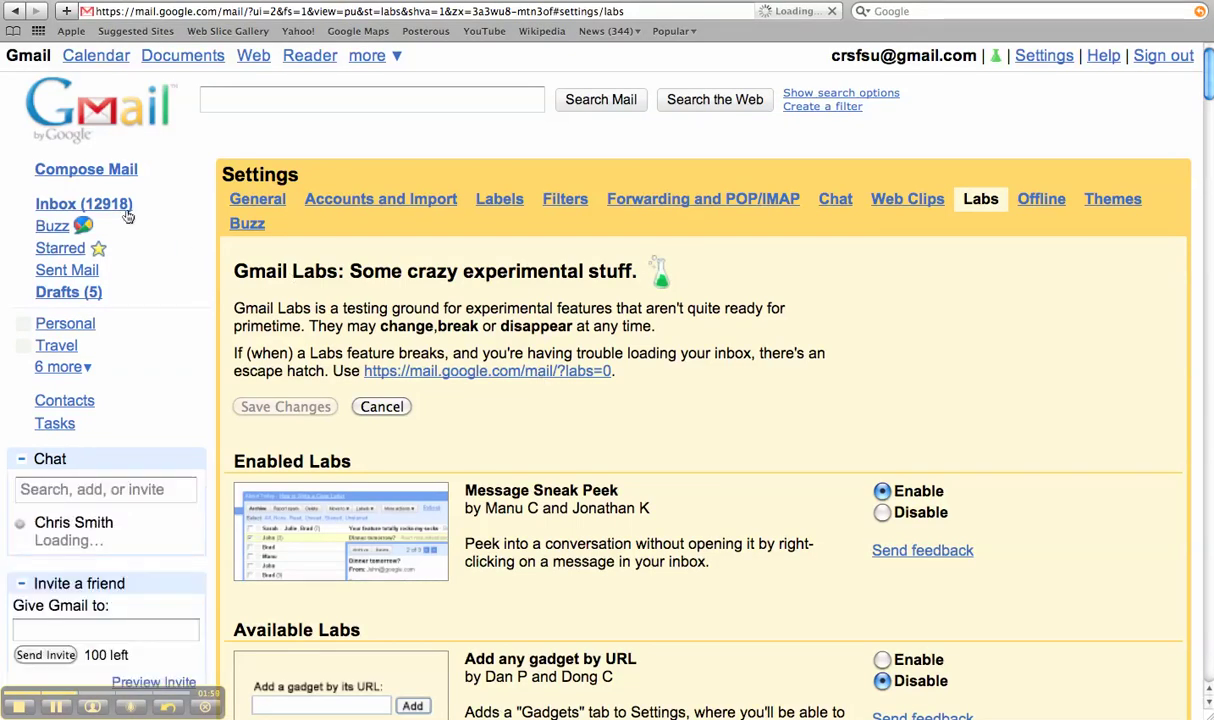
{"action": "left_click", "coordinate": [127, 213]}
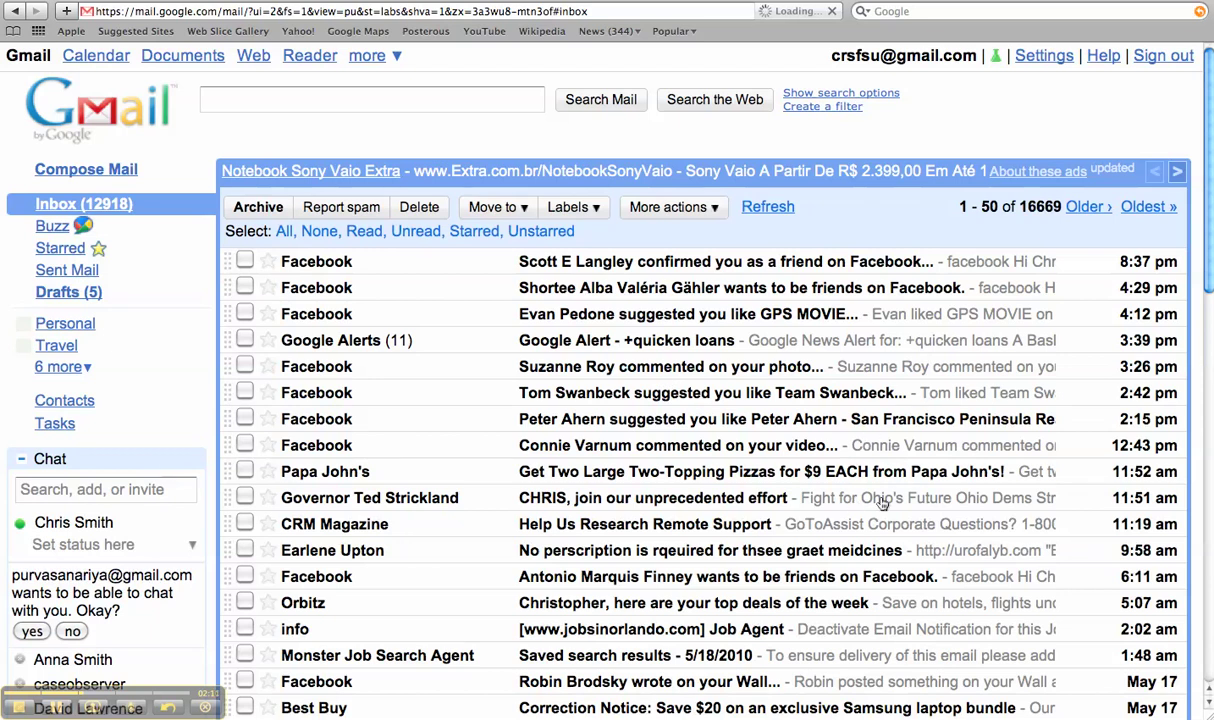
- Sneak-peek the Ohio campaign message and close its preview
{"action": "scroll", "coordinate": [554, 481], "scroll_direction": "down", "scroll_amount": 3}
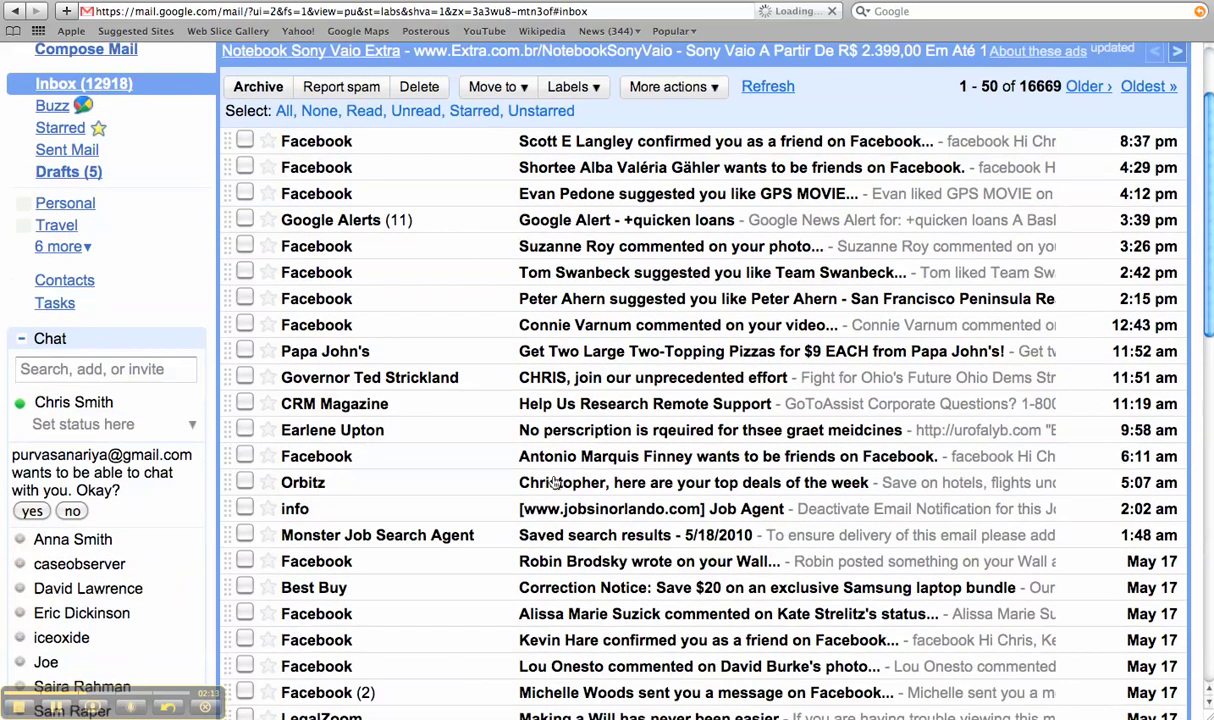
{"action": "scroll", "coordinate": [554, 481], "scroll_direction": "down", "scroll_amount": 2}
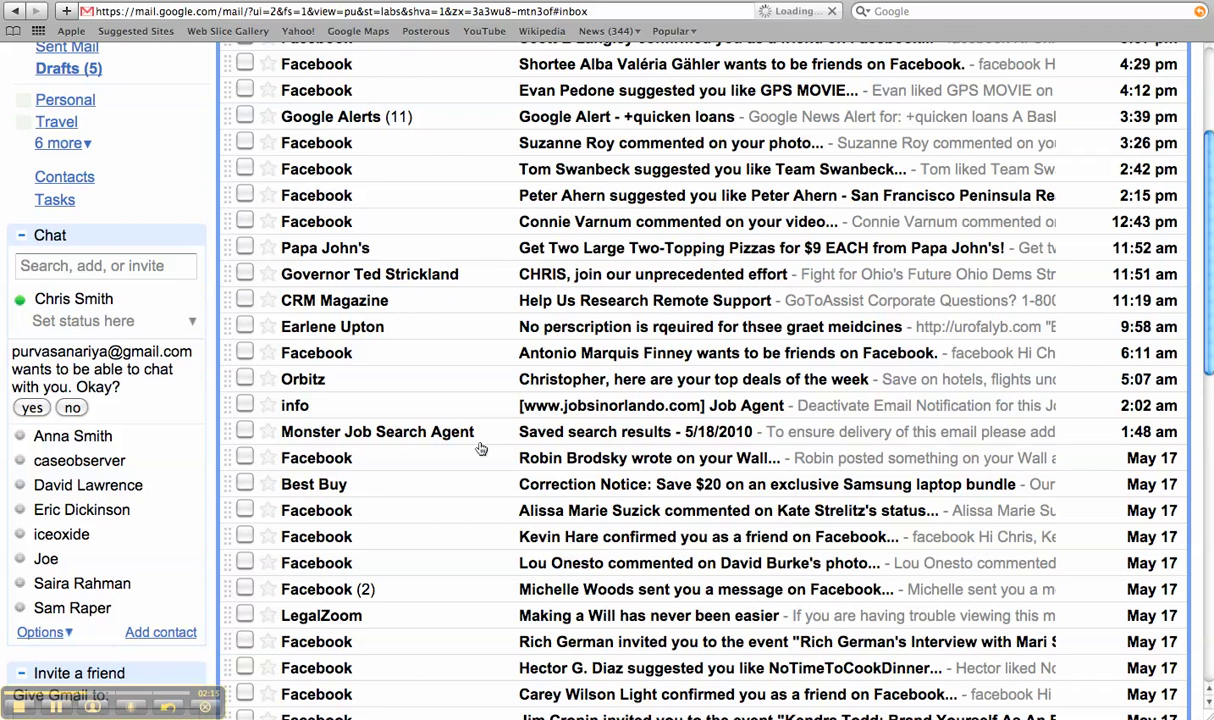
{"action": "scroll", "coordinate": [546, 425], "scroll_direction": "up", "scroll_amount": 2}
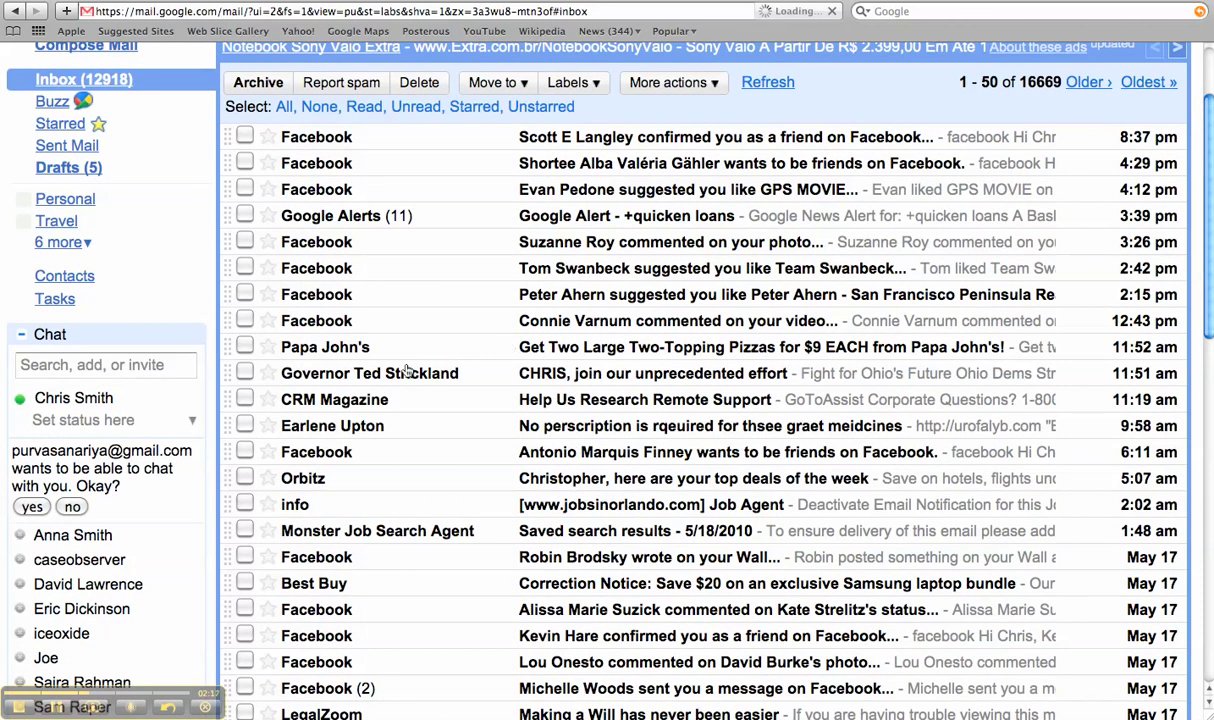
{"action": "right_click", "coordinate": [593, 373]}
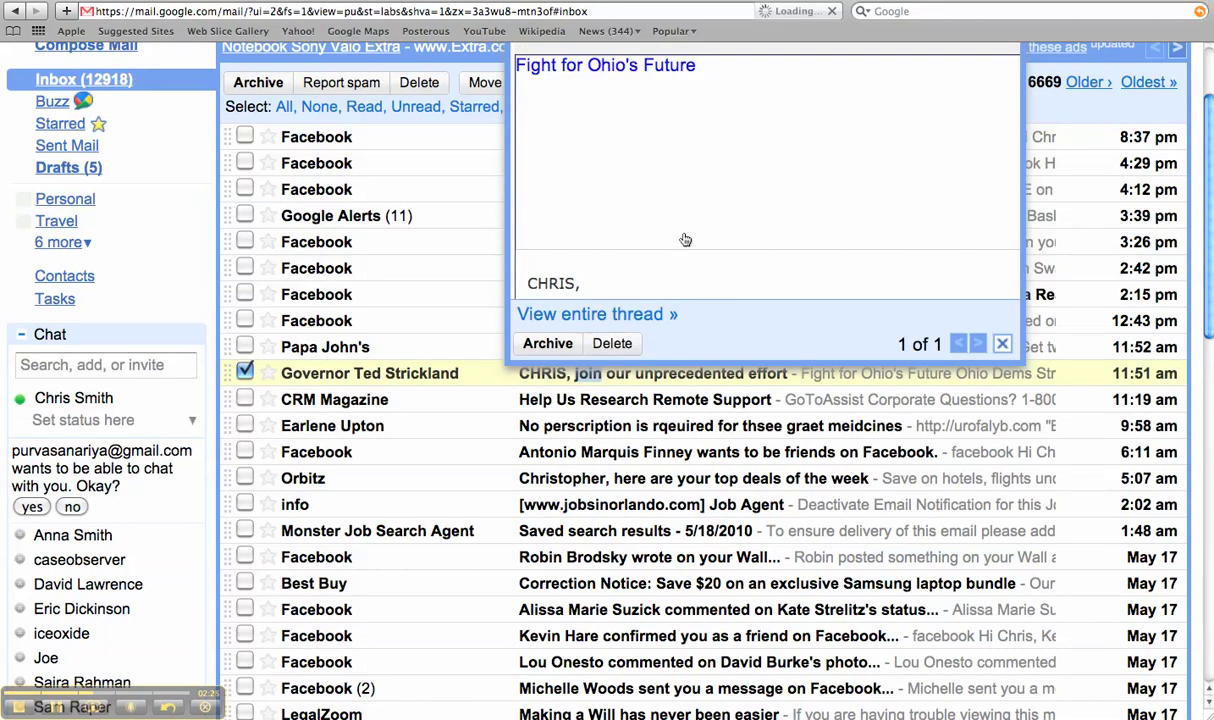
{"action": "right_click", "coordinate": [1003, 344]}
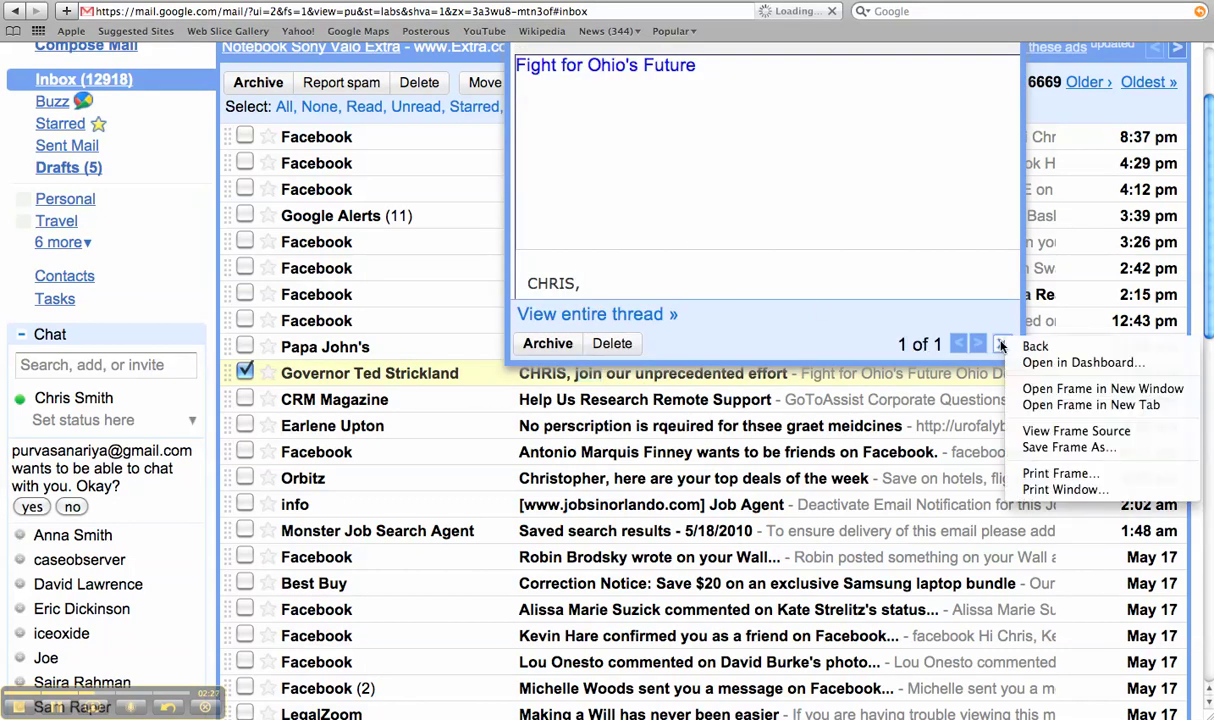
{"action": "key", "text": "Escape"}
{"action": "left_click", "coordinate": [1001, 344]}
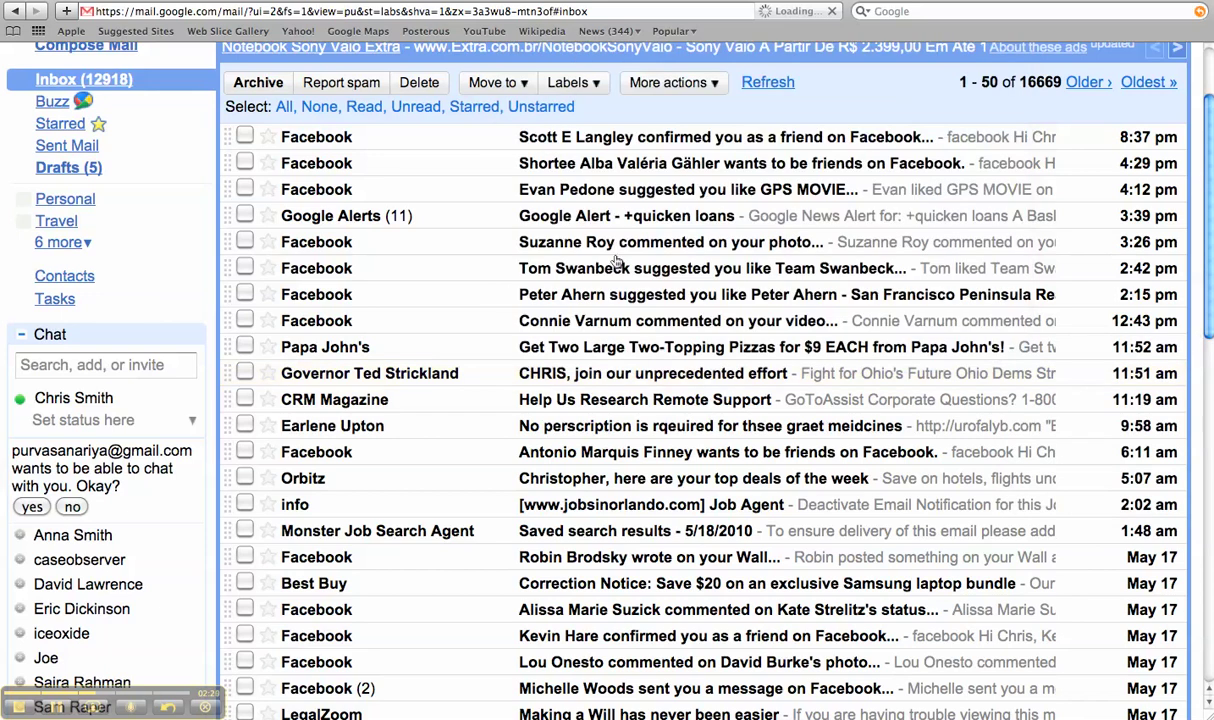
- Sneak-peek the quicken loans Google Alert and the Facebook friend request, closing each
{"action": "right_click", "coordinate": [590, 218]}
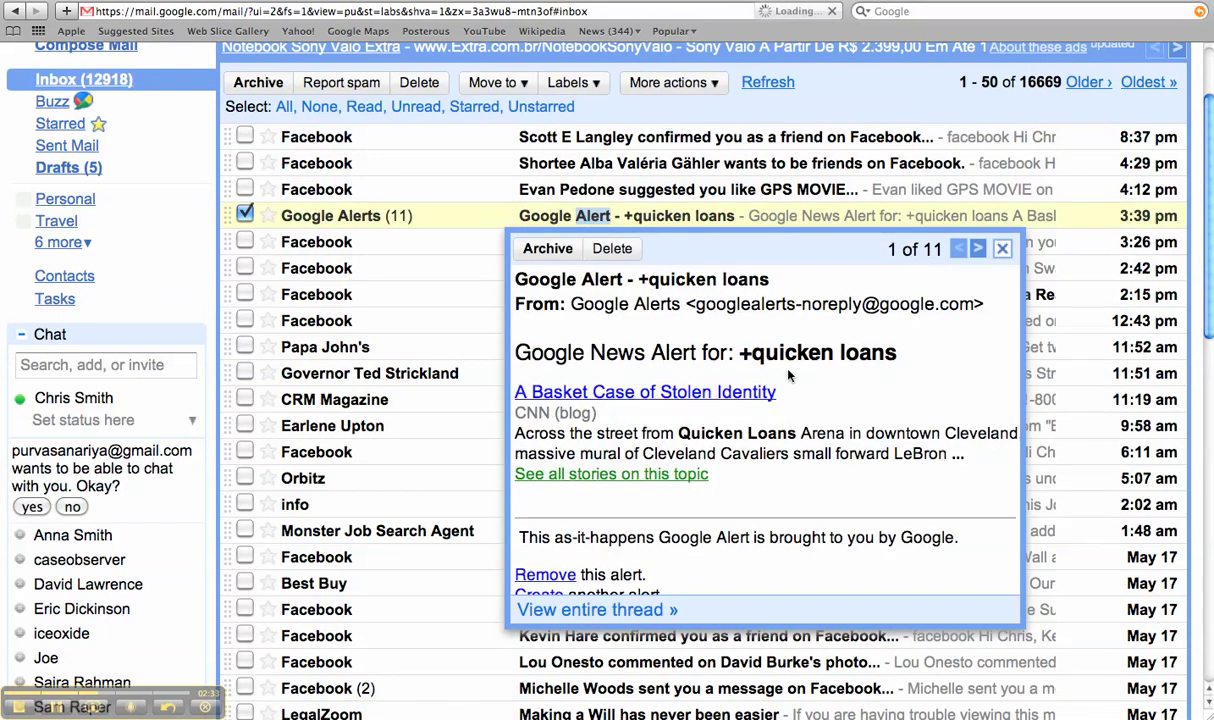
{"action": "left_click", "coordinate": [1002, 250]}
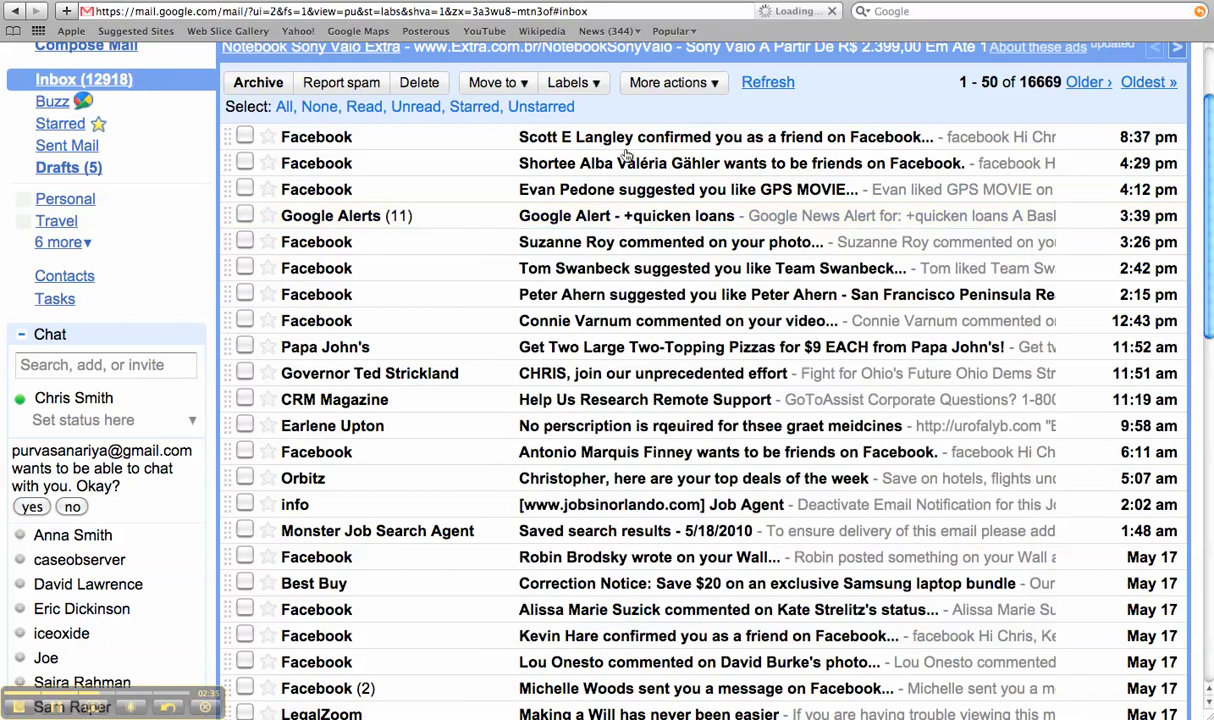
{"action": "right_click", "coordinate": [588, 173]}
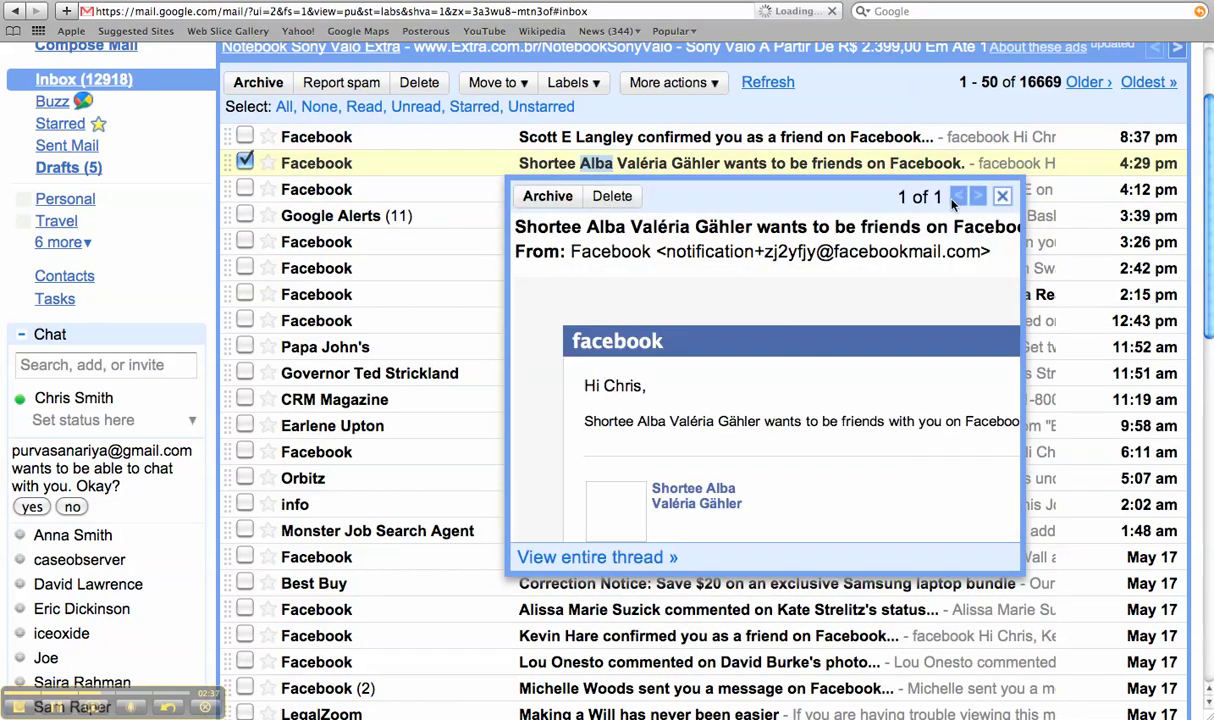
{"action": "left_click", "coordinate": [1002, 196]}
- Further down the inbox, sneak-peek The Corporate Playbook message and close it
{"action": "scroll", "coordinate": [740, 343], "scroll_direction": "down", "scroll_amount": 5}
{"action": "scroll", "coordinate": [740, 343], "scroll_direction": "down", "scroll_amount": 10}
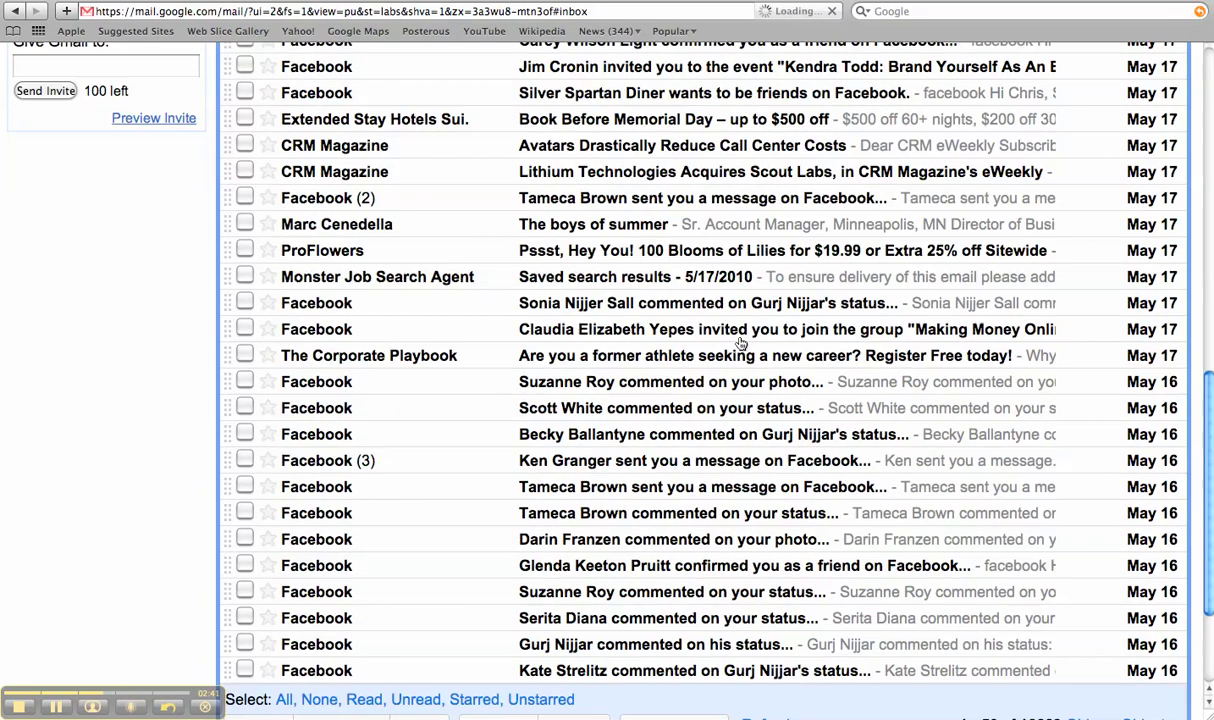
{"action": "scroll", "coordinate": [740, 343], "scroll_direction": "down", "scroll_amount": 1}
{"action": "scroll", "coordinate": [700, 320], "scroll_direction": "up", "scroll_amount": 3}
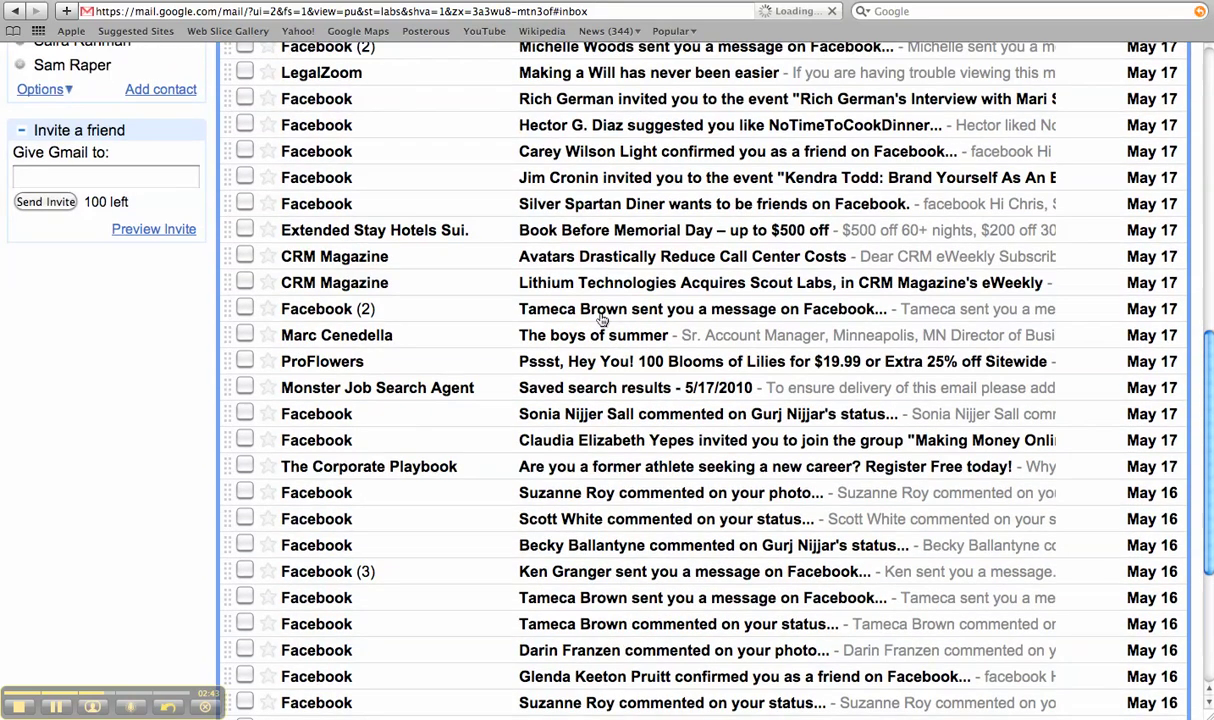
{"action": "right_click", "coordinate": [597, 469]}
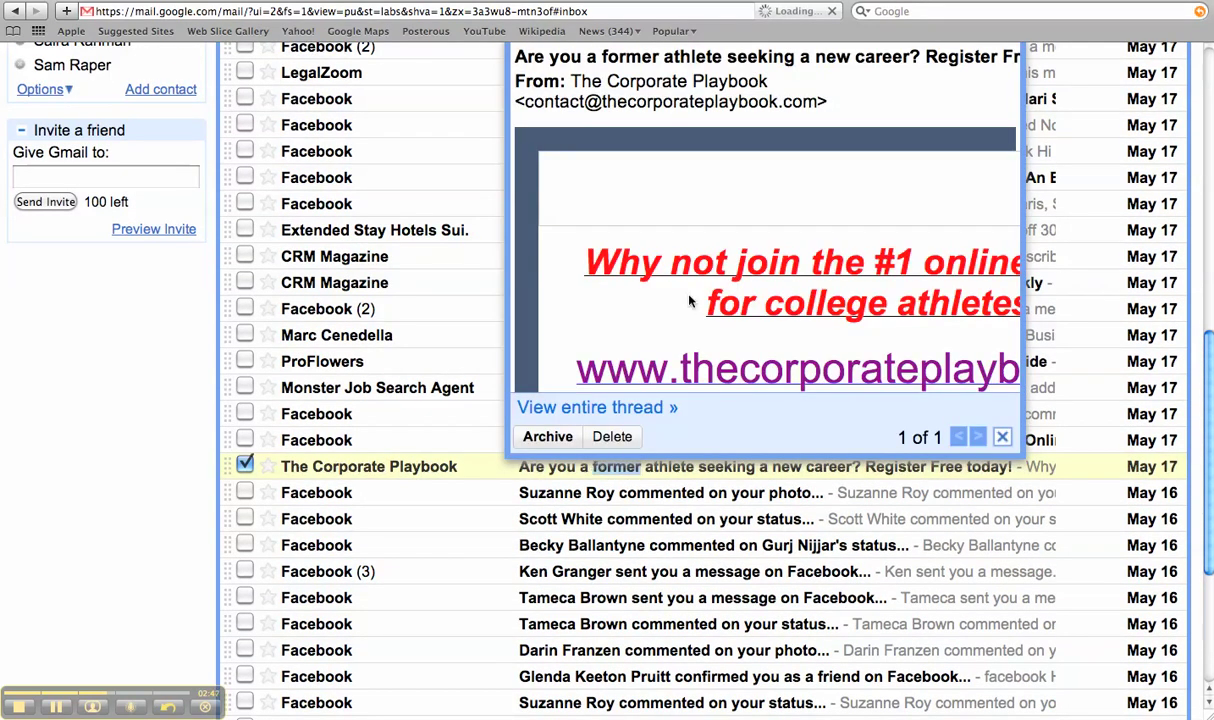
{"action": "left_click", "coordinate": [1000, 437]}
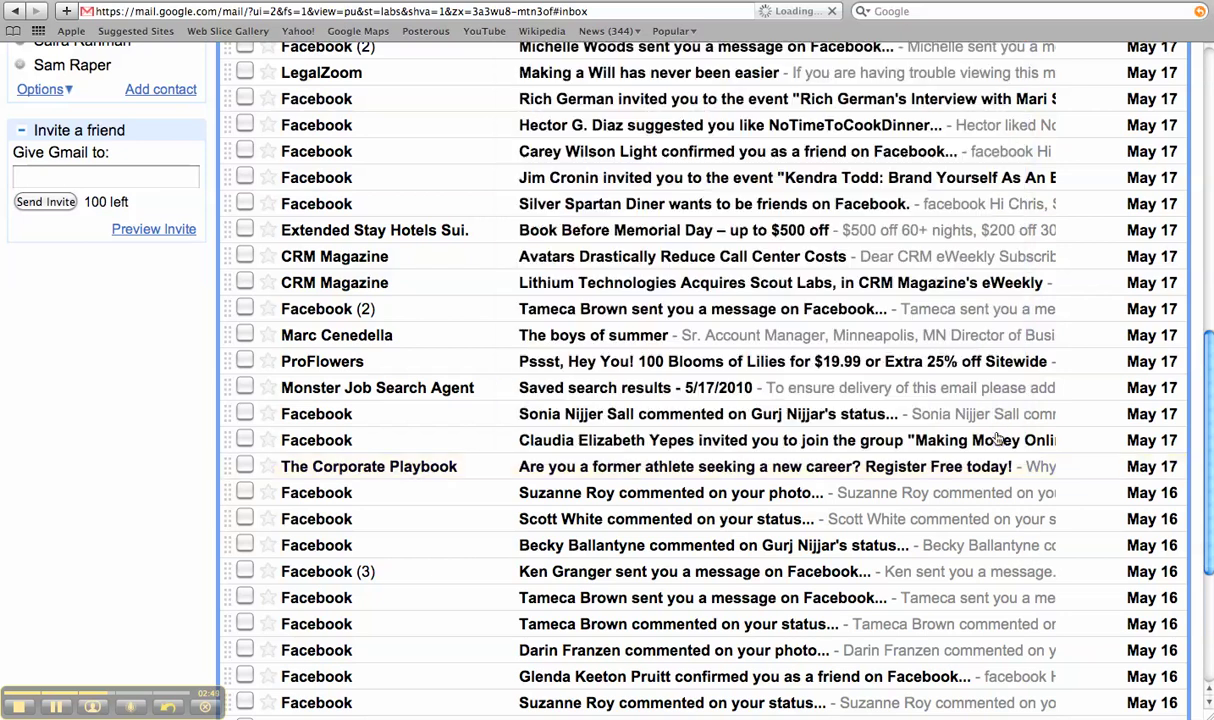
{"action": "scroll", "coordinate": [985, 435], "scroll_direction": "down", "scroll_amount": 3}
- Read the Facebook photo-comment message, return, page to messages 51–100, and launch Photo Booth
{"action": "left_click", "coordinate": [975, 436]}
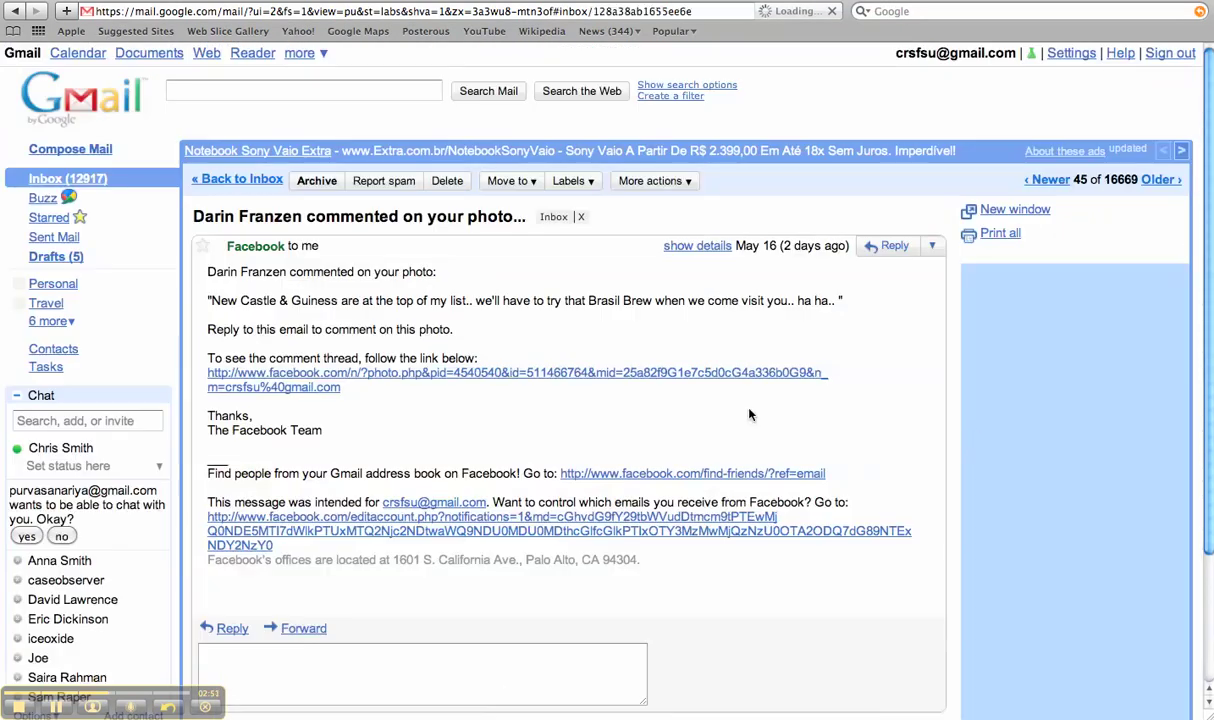
{"action": "left_click", "coordinate": [75, 181]}
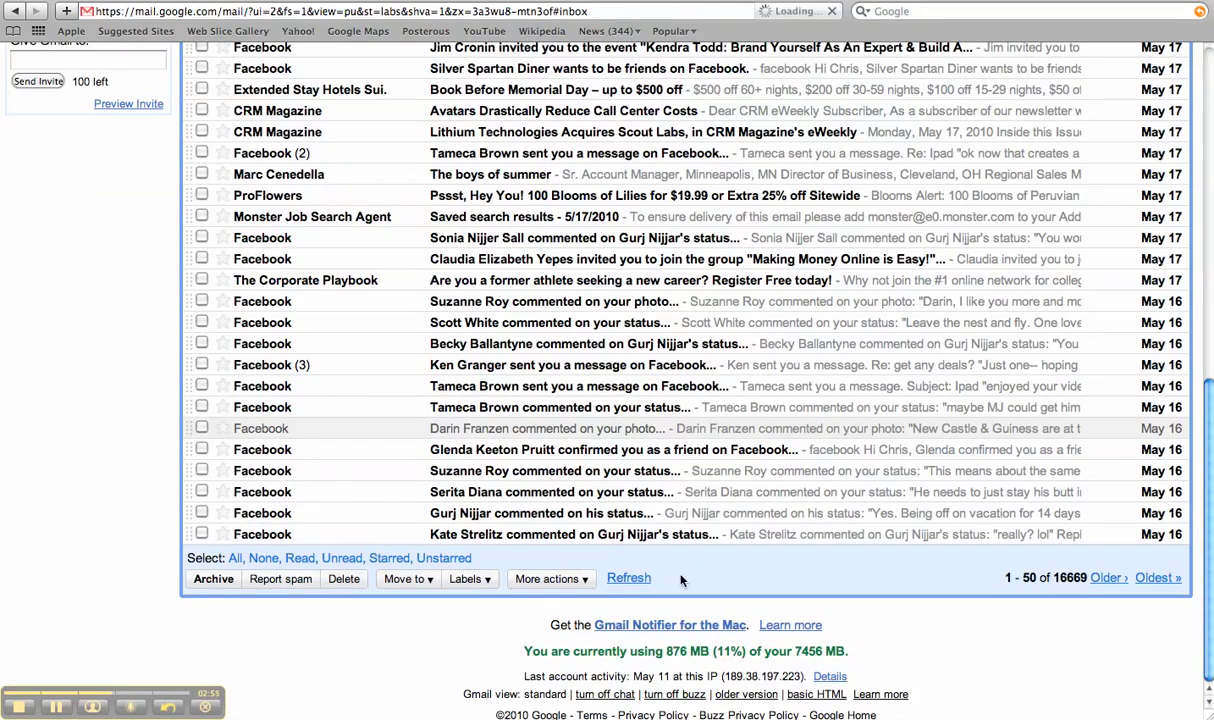
{"action": "left_click", "coordinate": [1106, 578]}
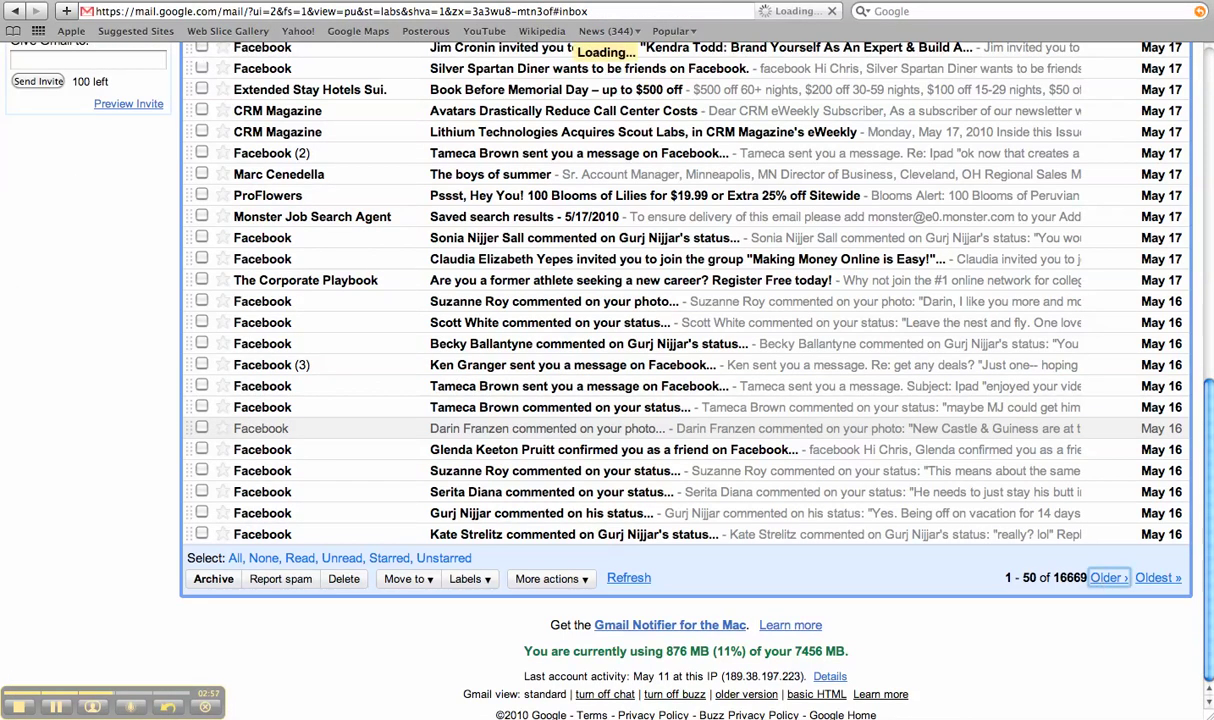
{"action": "mouse_move", "coordinate": [330, 710]}
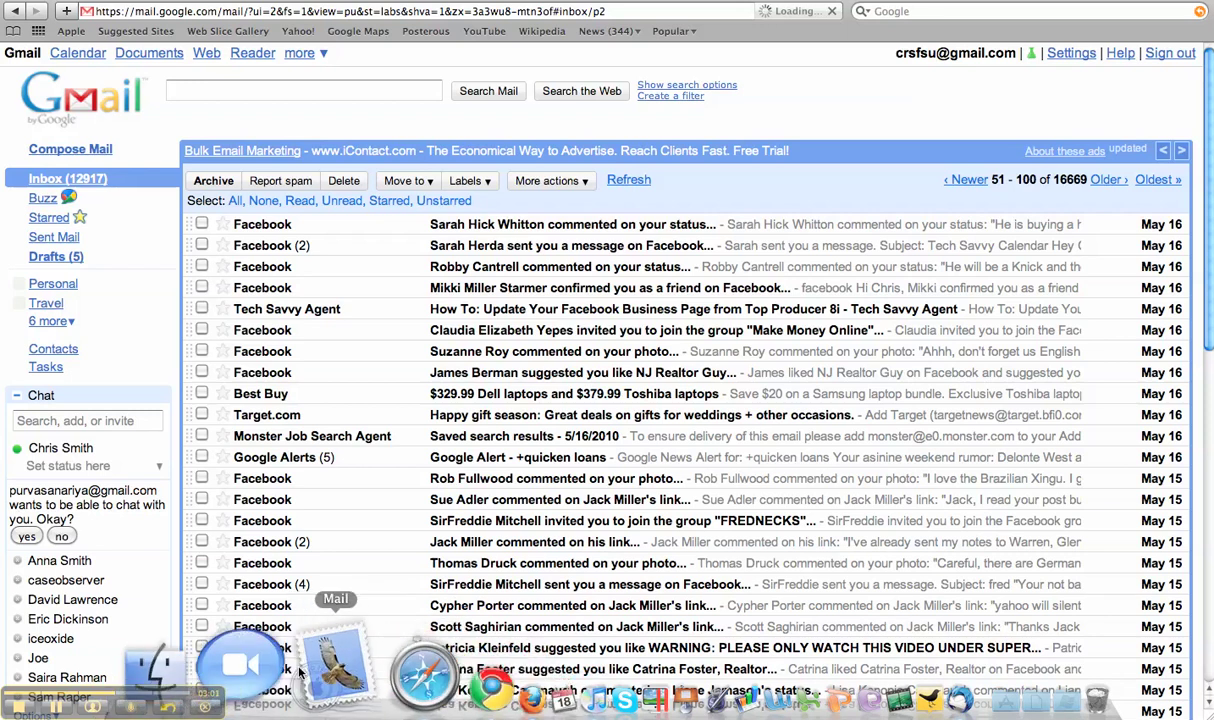
{"action": "left_click", "coordinate": [168, 666]}
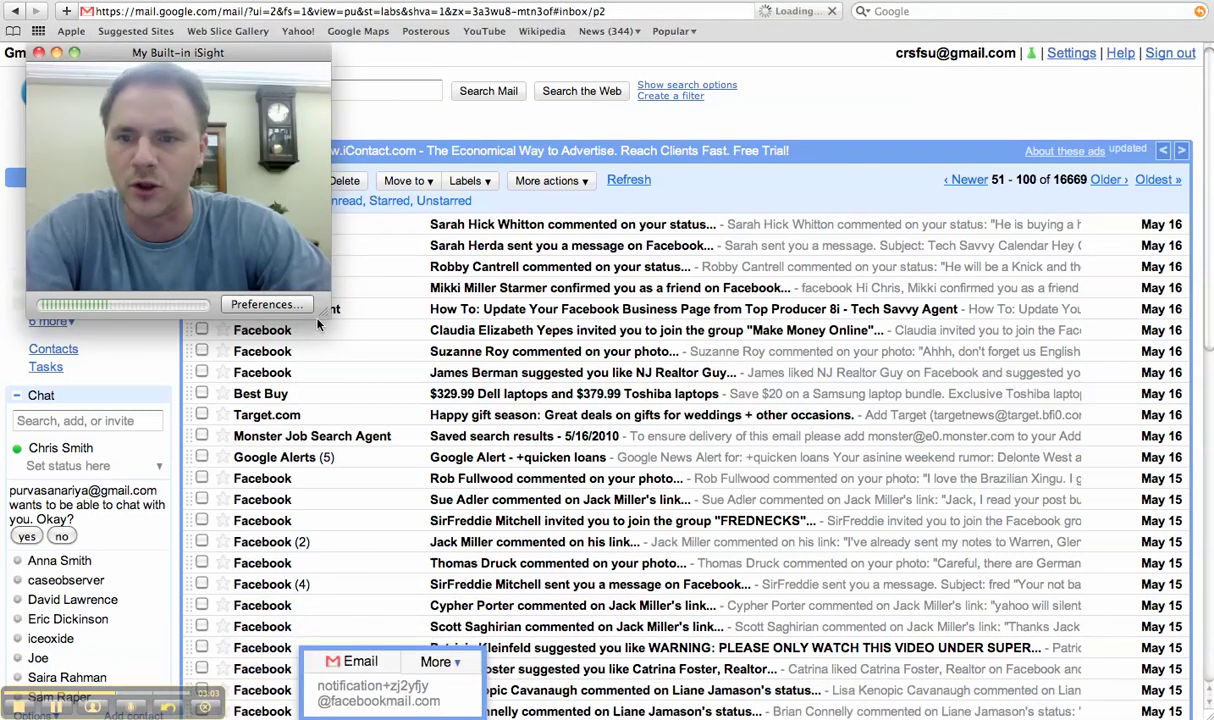
- Close and reopen the Photo Booth iSight window, then enlarge it over most of the inbox
{"action": "key", "text": "super+w"}
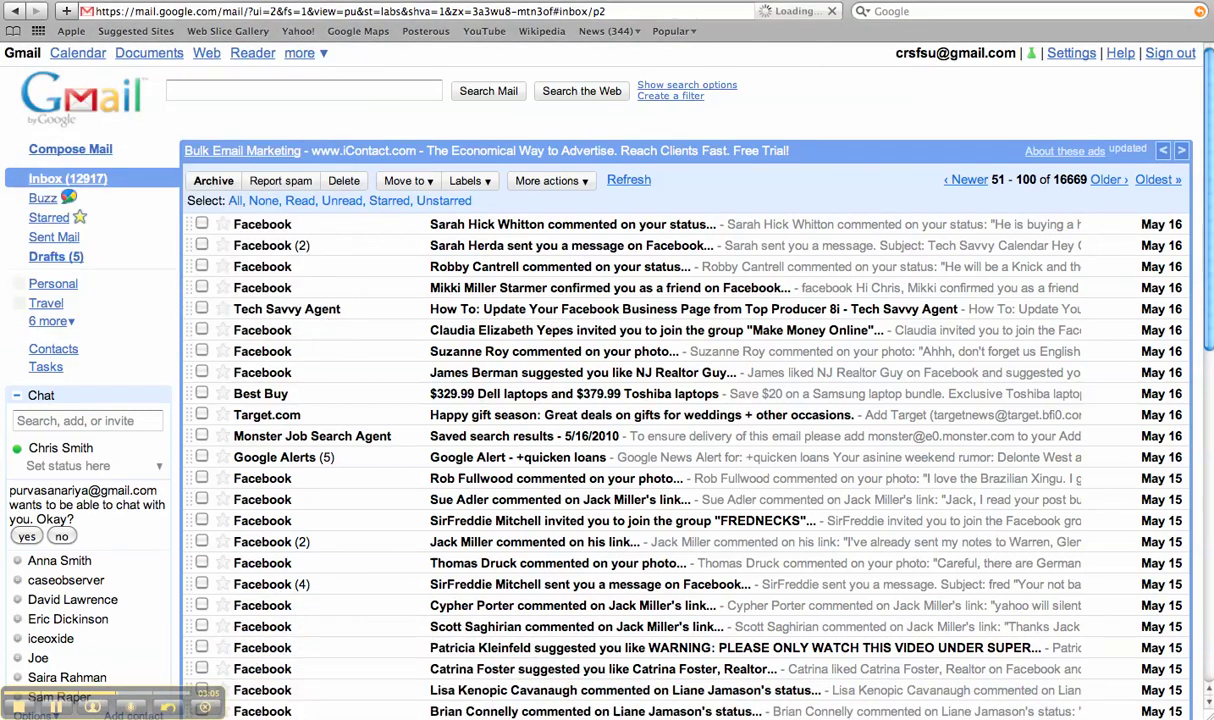
{"action": "left_click", "coordinate": [277, 672]}
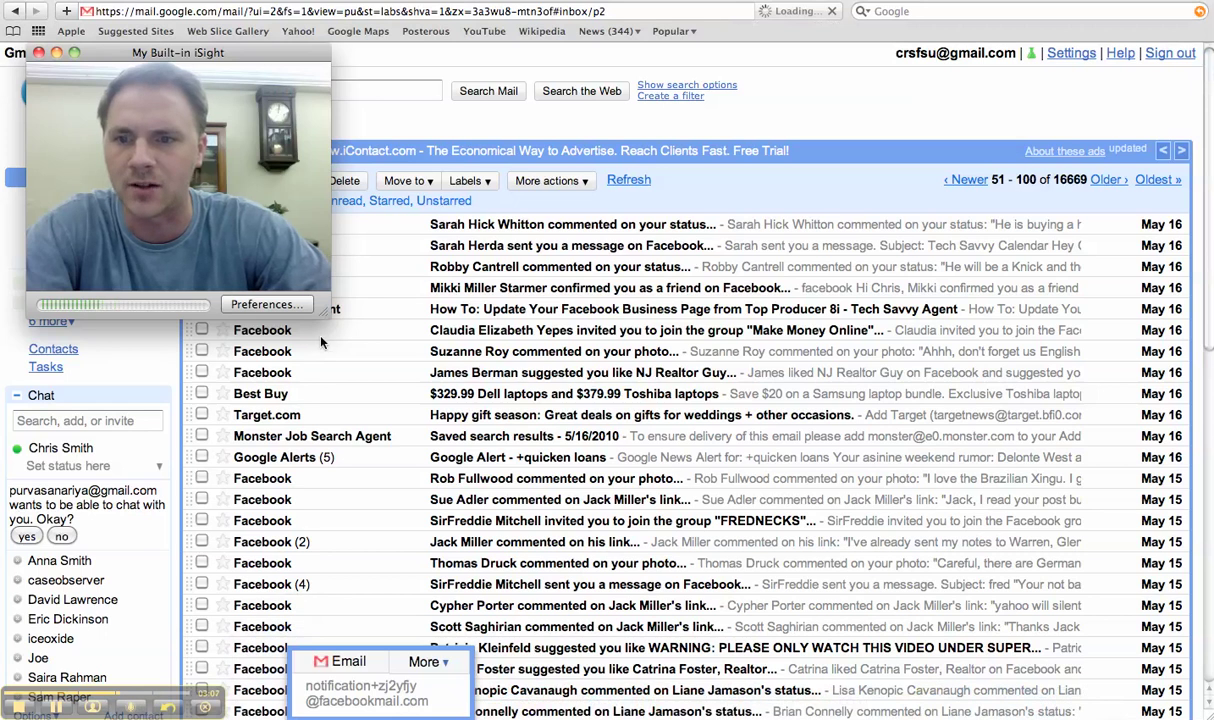
{"action": "left_click_drag", "start_coordinate": [328, 313], "coordinate": [918, 706]}
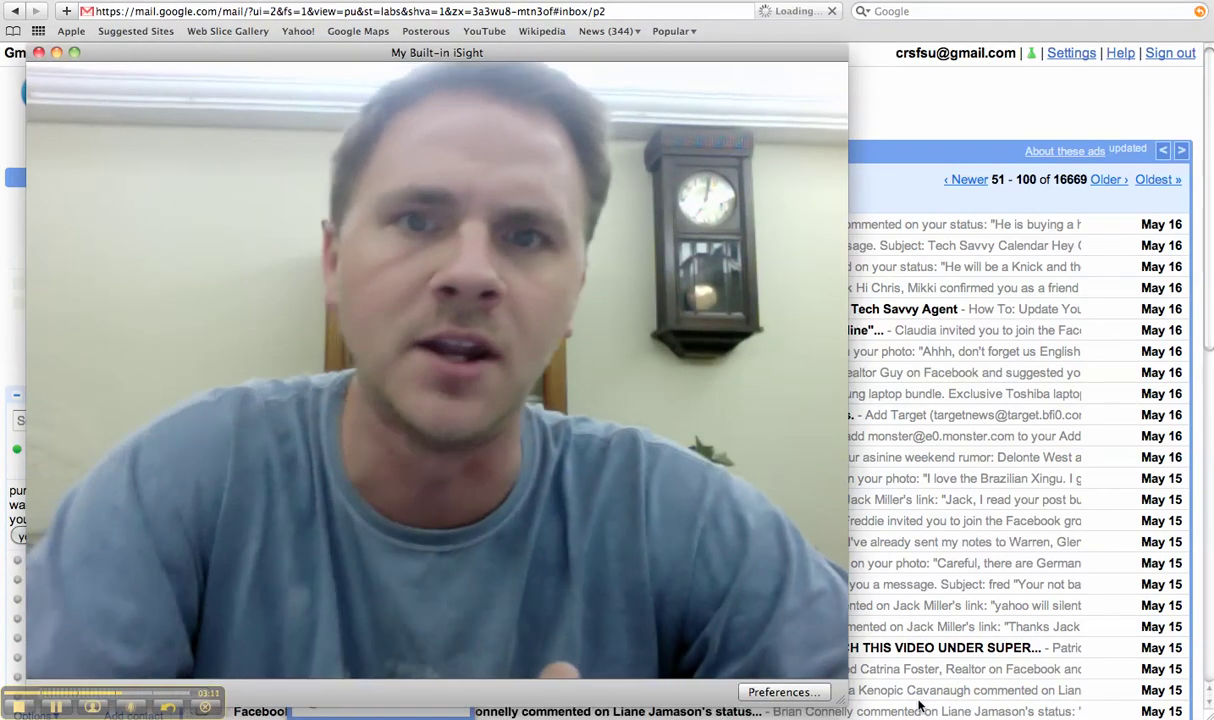